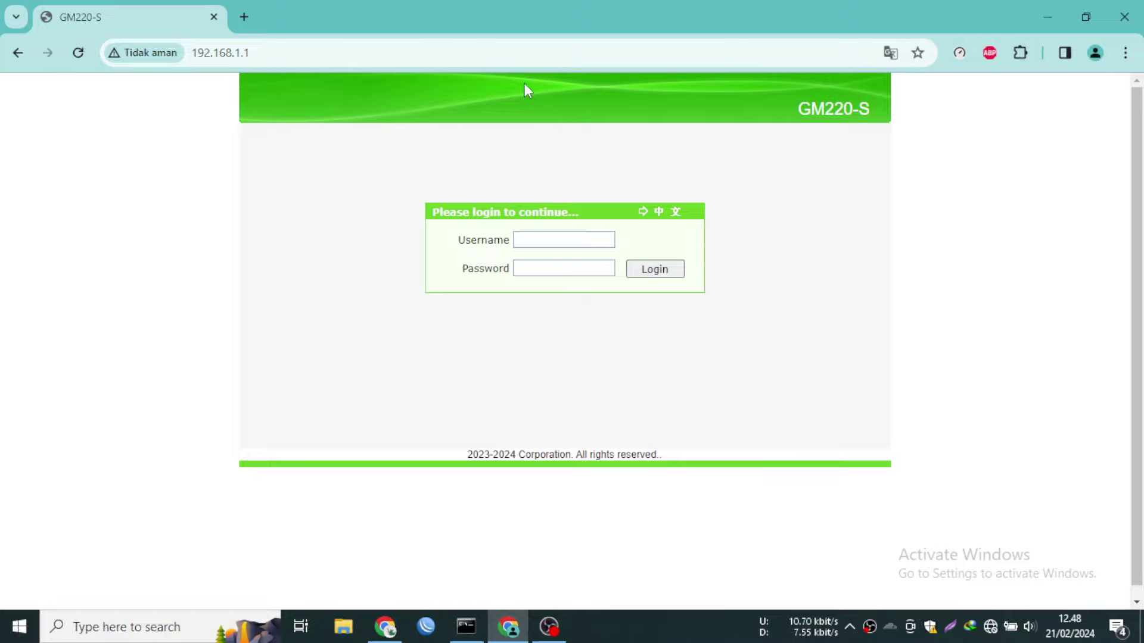
Log in to the router admin with the saved admin username and its password
left_click(584, 237)
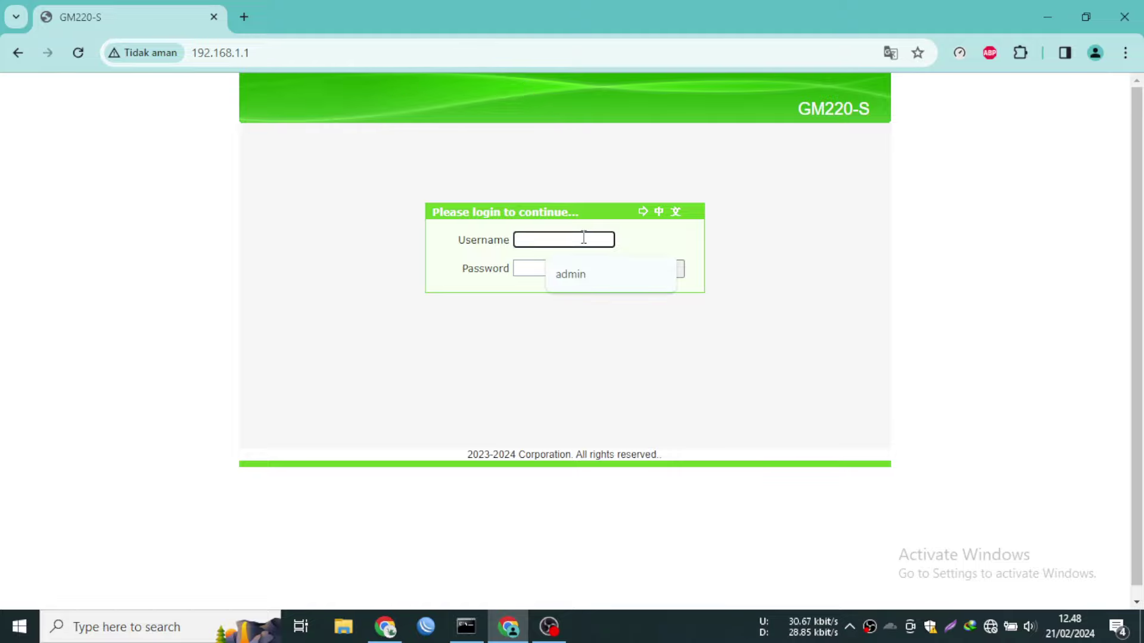
left_click(581, 271)
left_click_drag(559, 240, 453, 257)
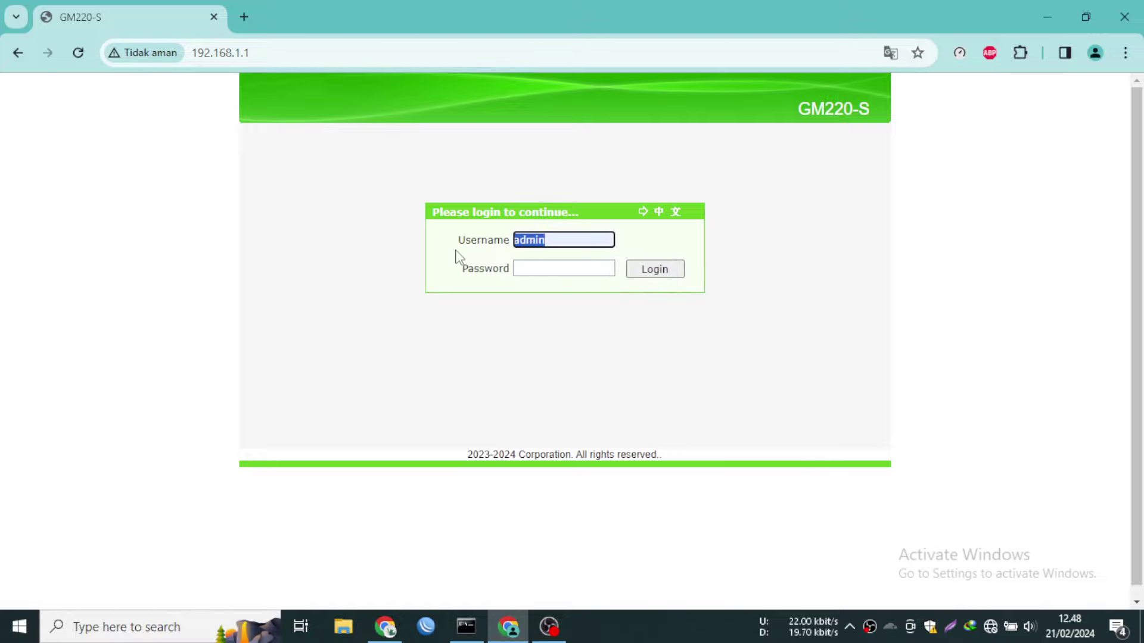
left_click(604, 262)
type("admin")
left_click(655, 272)
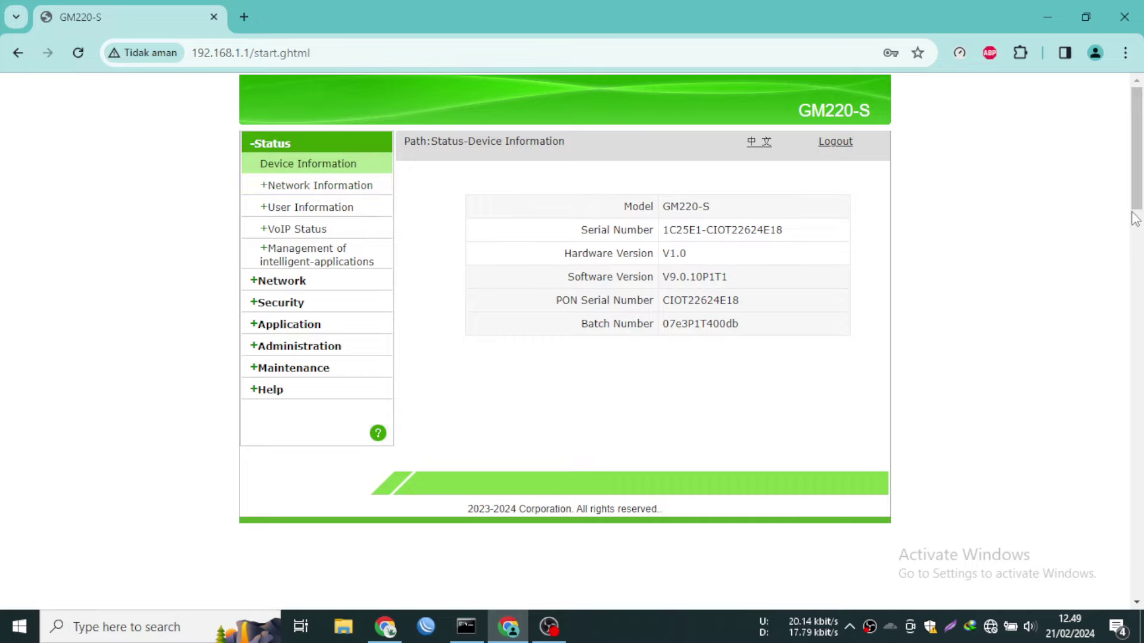
scroll(1051, 232, "down", 5)
scroll(1052, 233, "up", 5)
scroll(1054, 238, "down", 15)
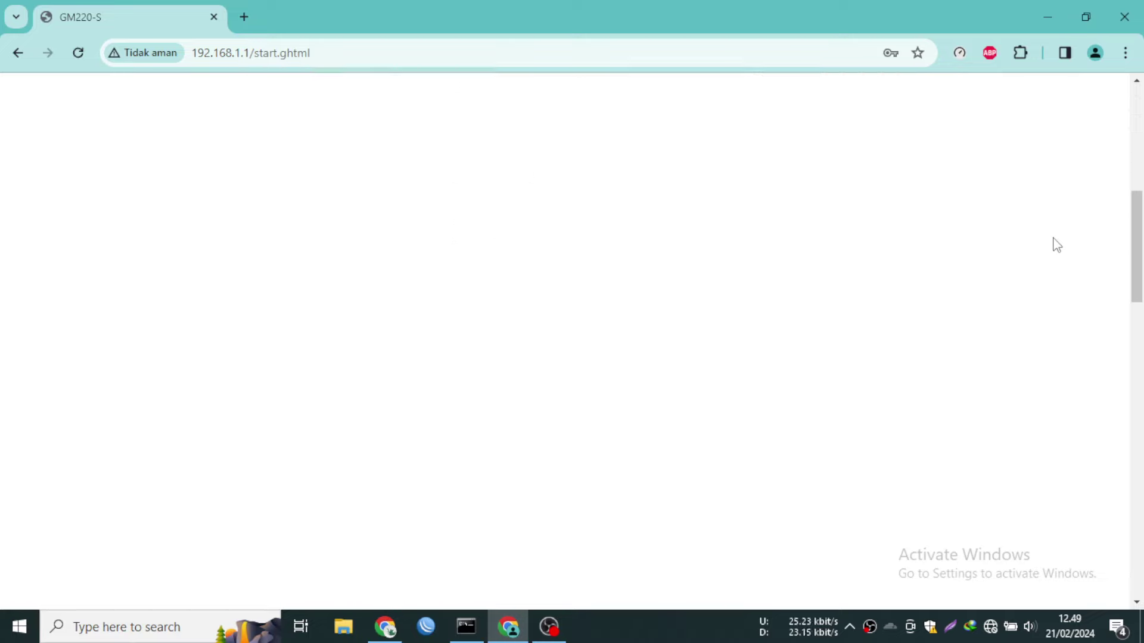
scroll(1066, 271, "down", 8)
scroll(1069, 289, "up", 20)
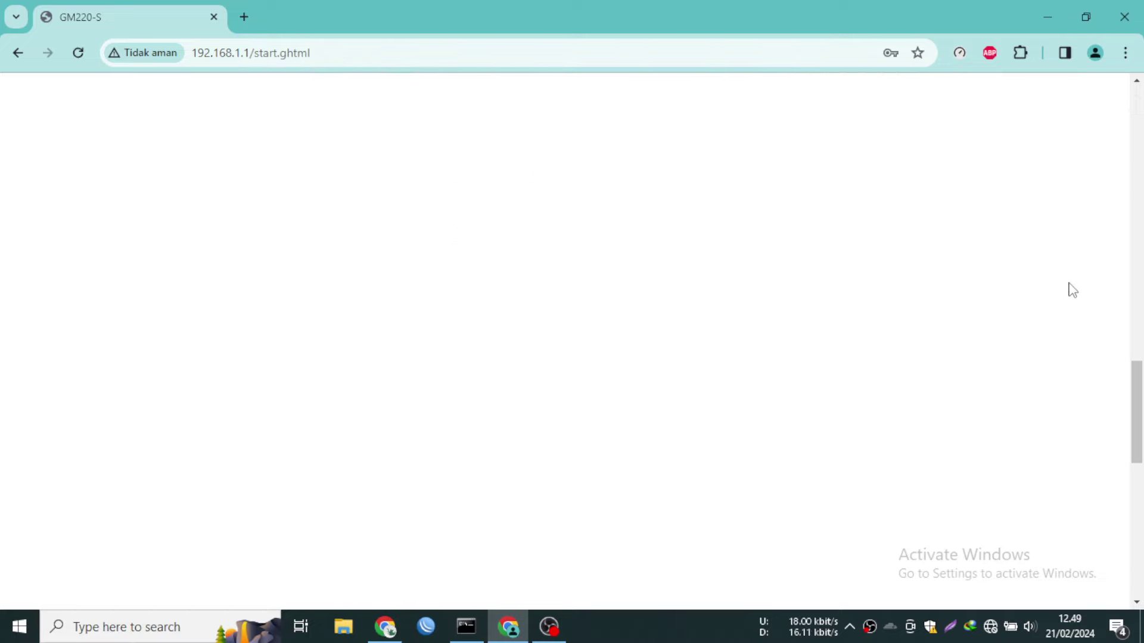
scroll(1069, 297, "up", 6)
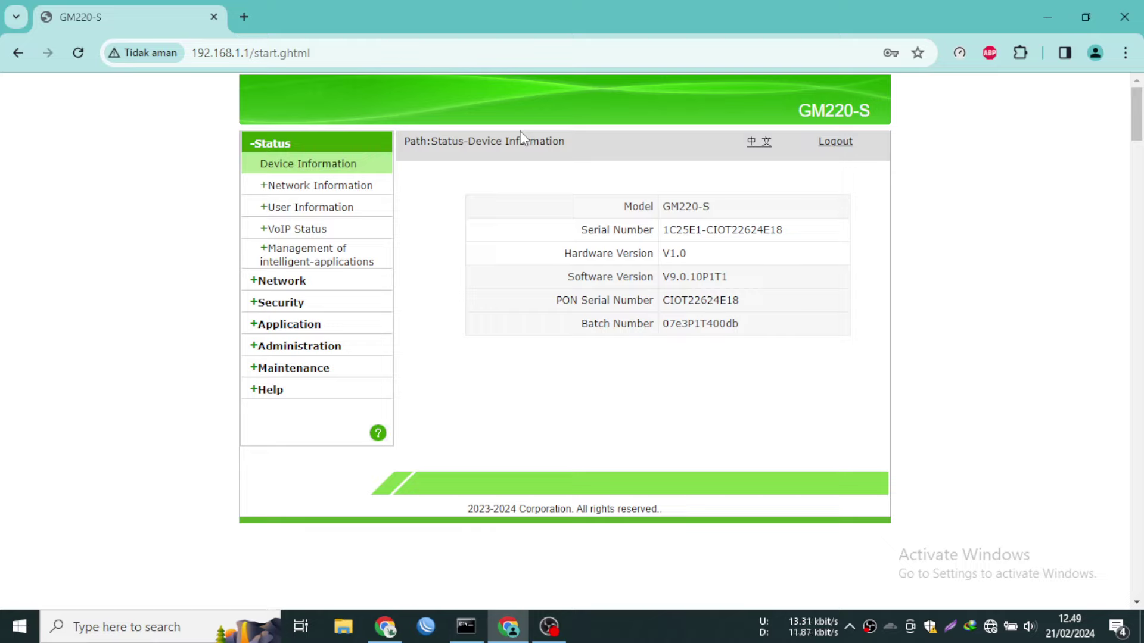
Review the WAN connection status and the PON link information, including optical output power
left_click(325, 187)
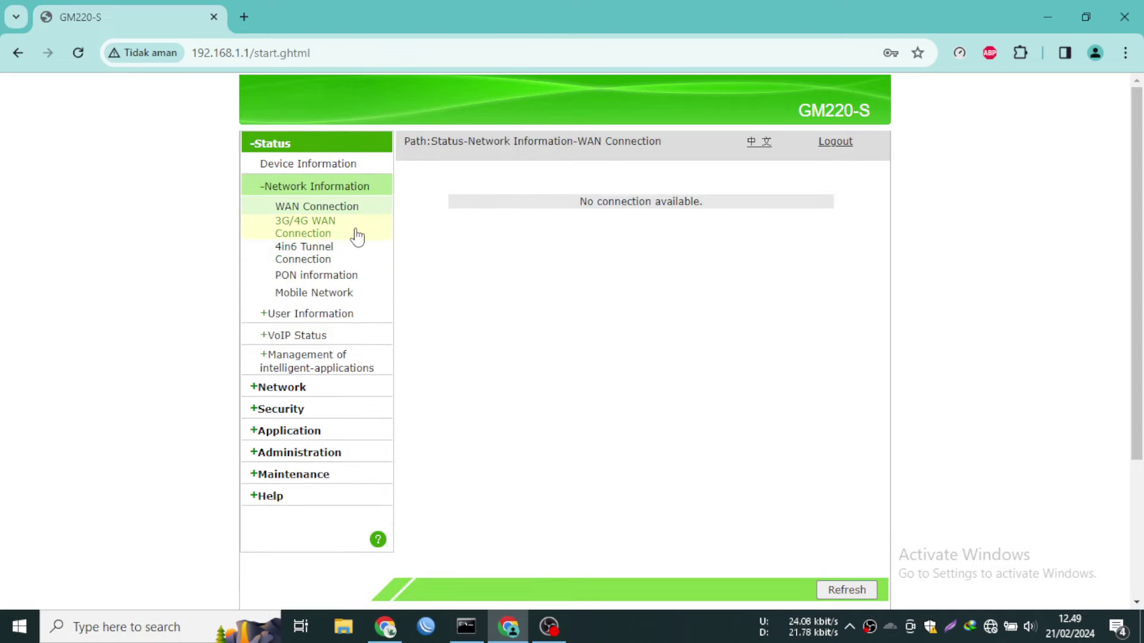
left_click(323, 278)
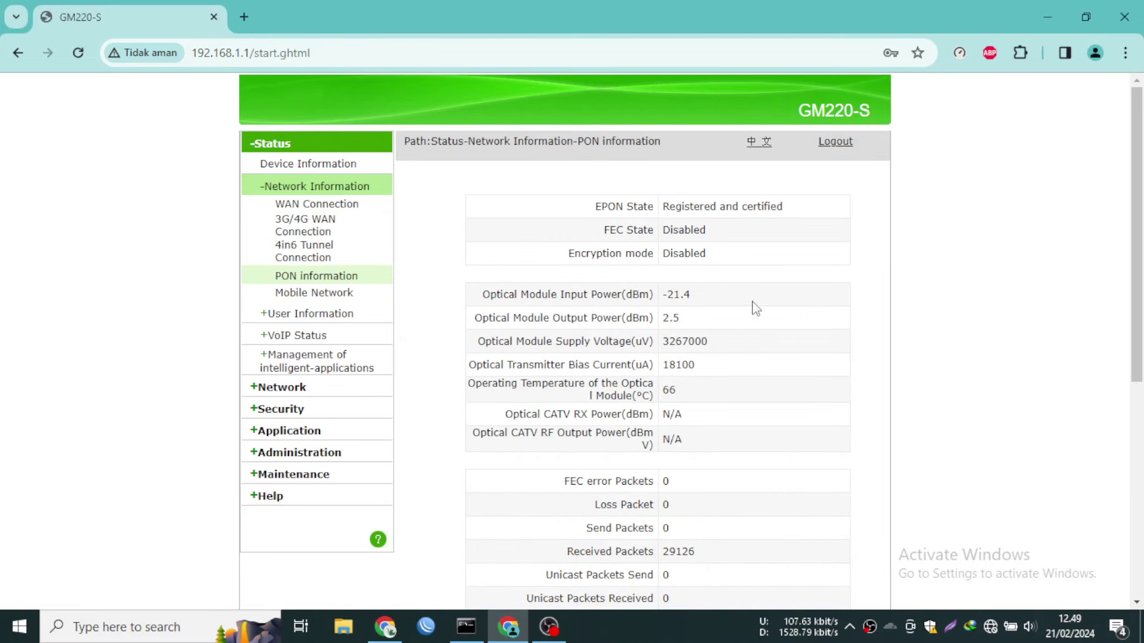
left_click_drag(475, 318, 613, 315)
left_click(725, 379)
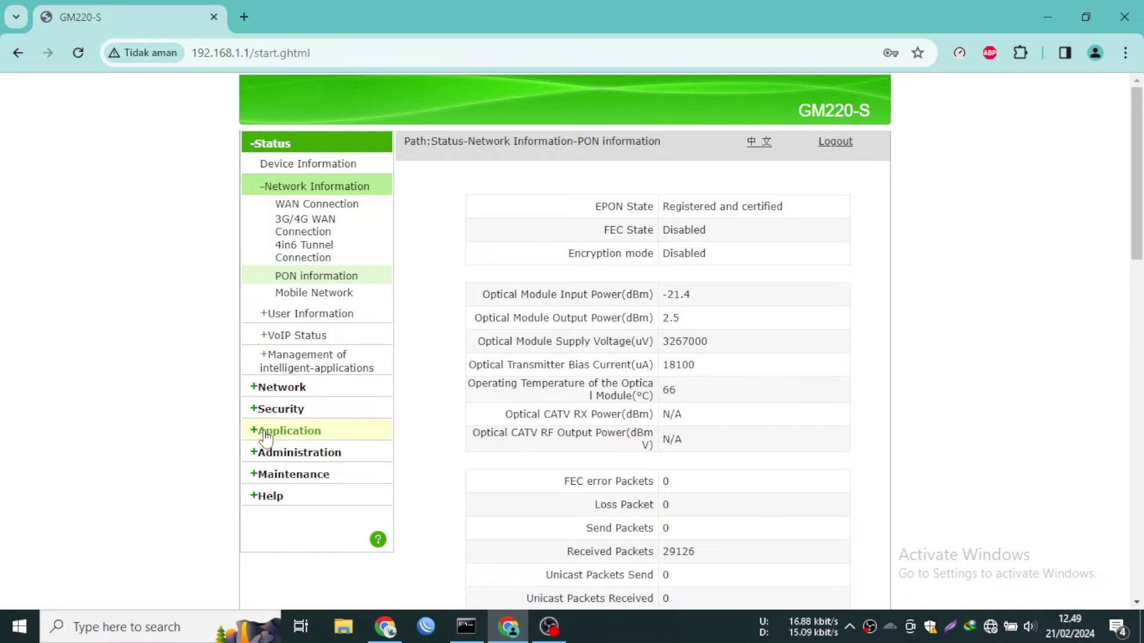
Go to Administration > System Management > PON Mode Switch, where PON Mode shows Auto
left_click(274, 454)
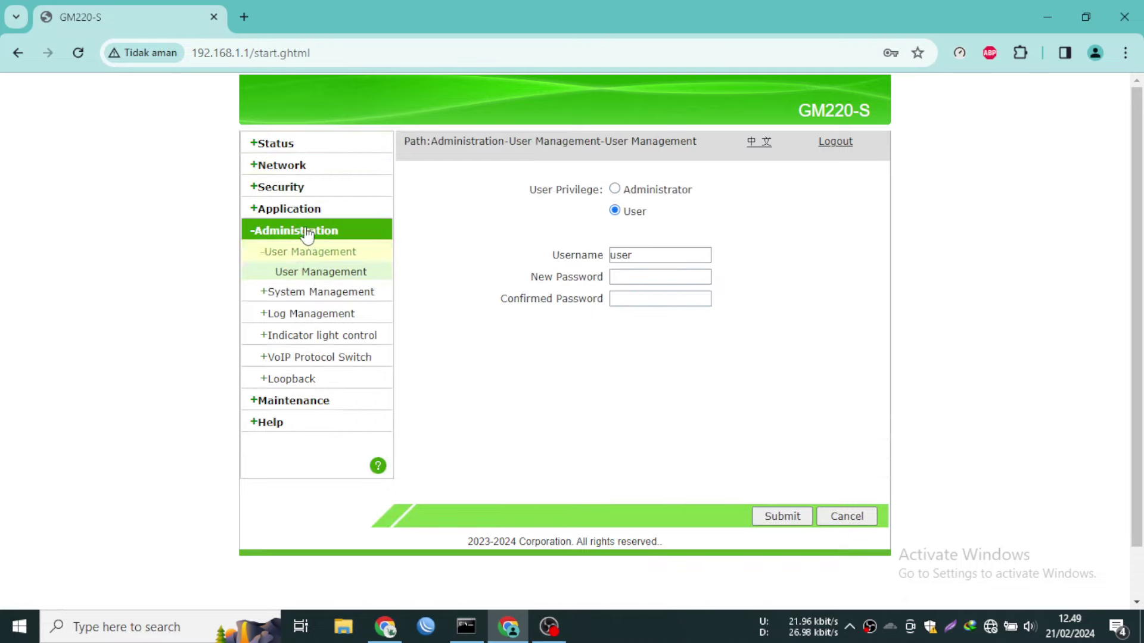
left_click(316, 291)
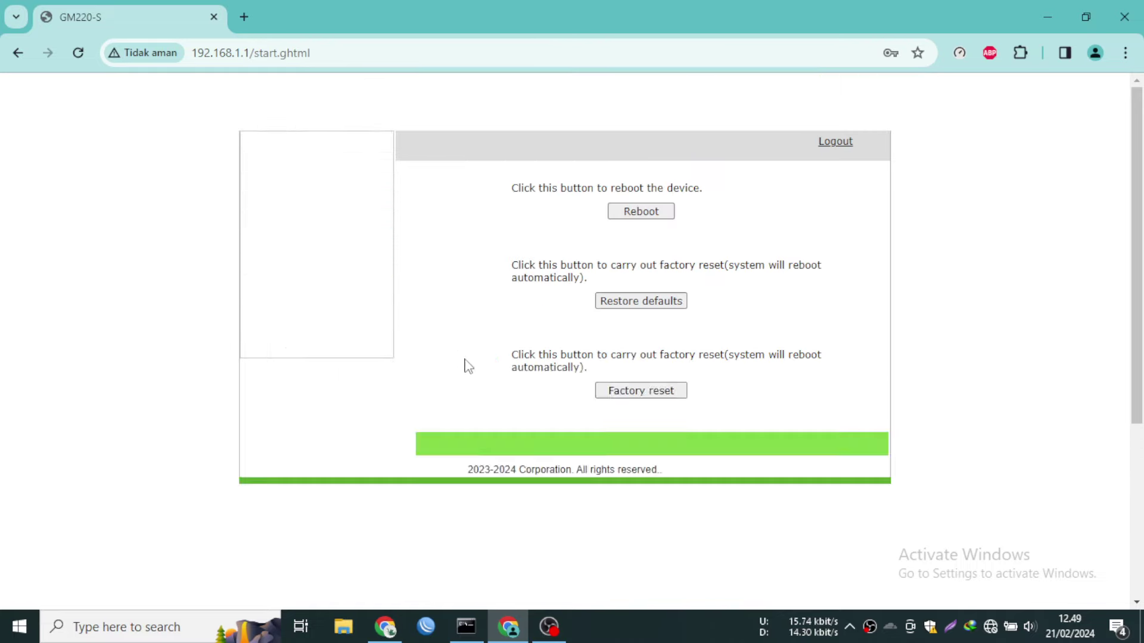
left_click(332, 312)
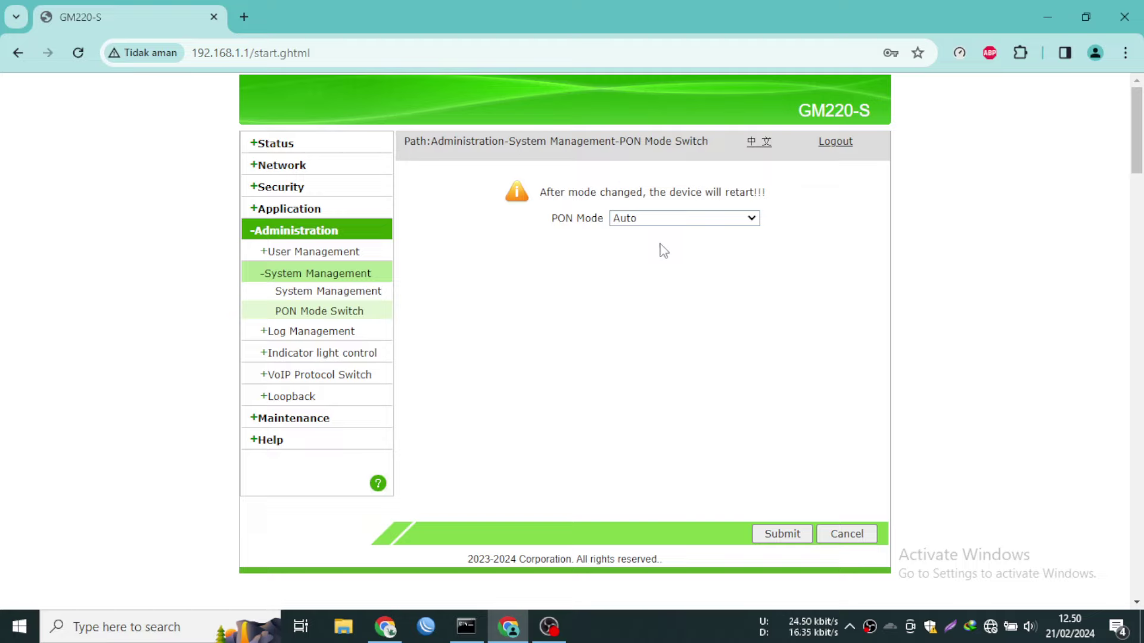
Change PON Mode from Auto to EPON and submit it
left_click(650, 221)
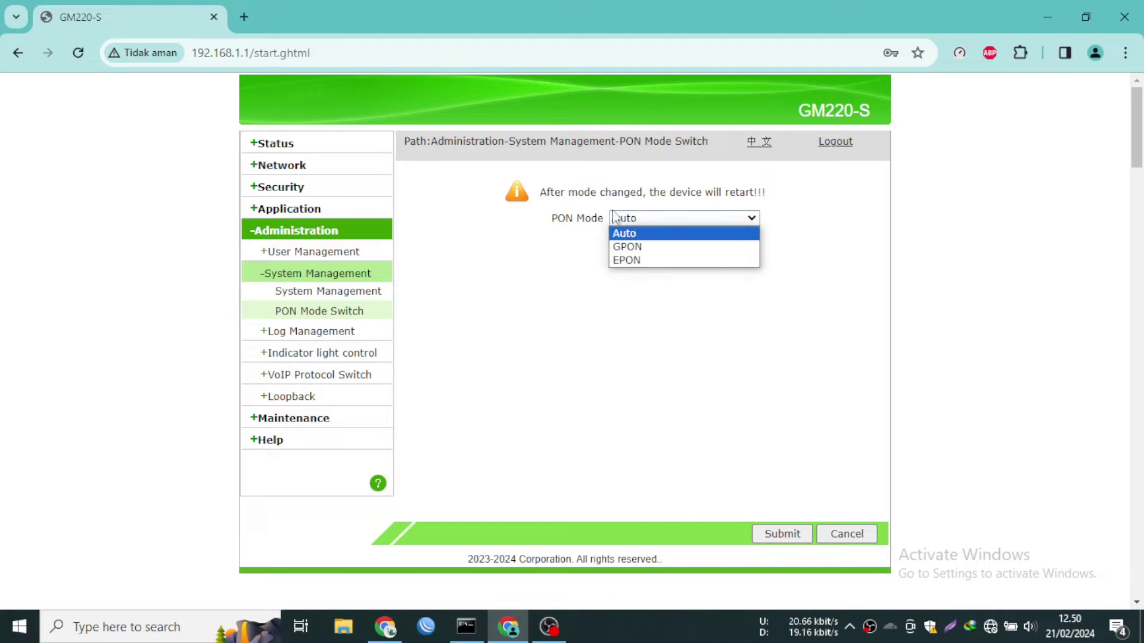
left_click(642, 262)
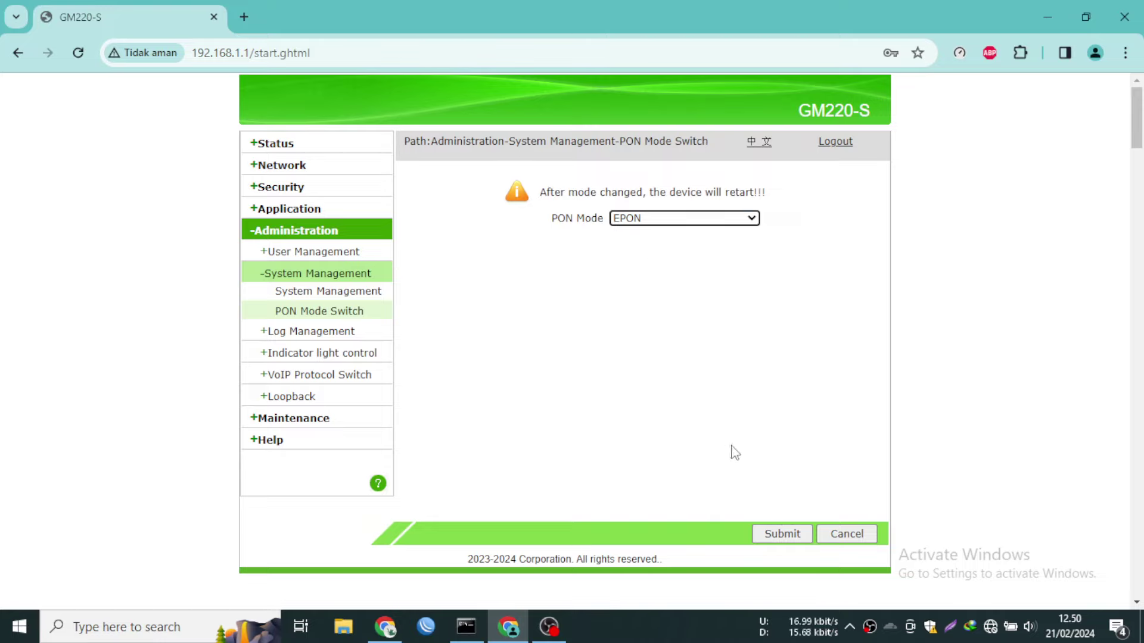
left_click(782, 536)
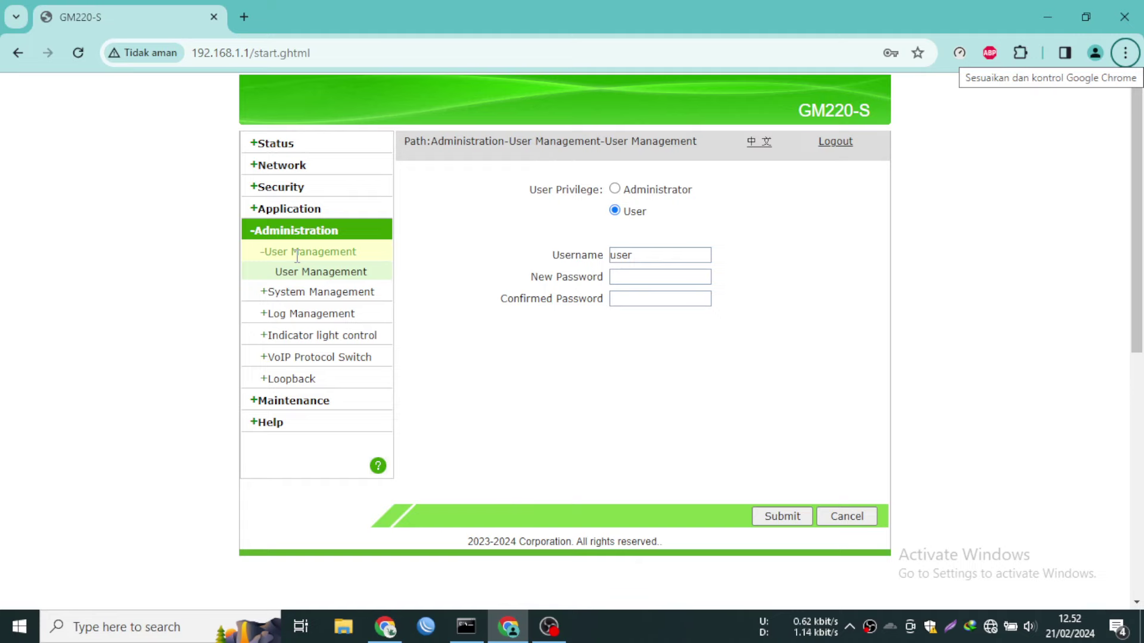
Reboot the router from System Management and confirm the restart
left_click(318, 292)
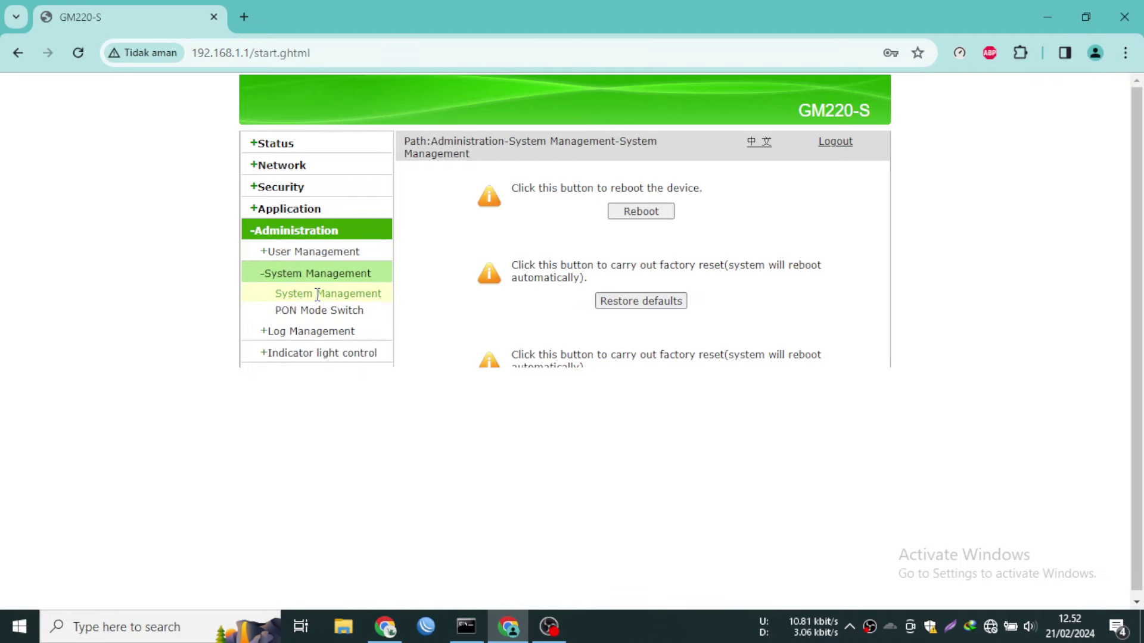
left_click(629, 210)
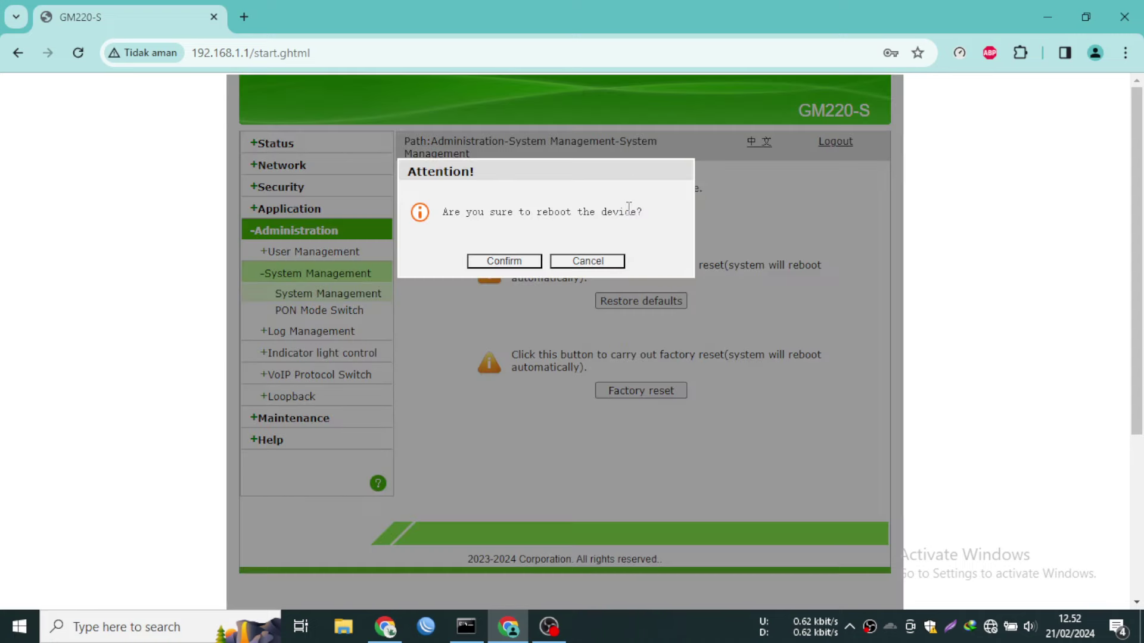
key("F11")
key("F11")
left_click(503, 261)
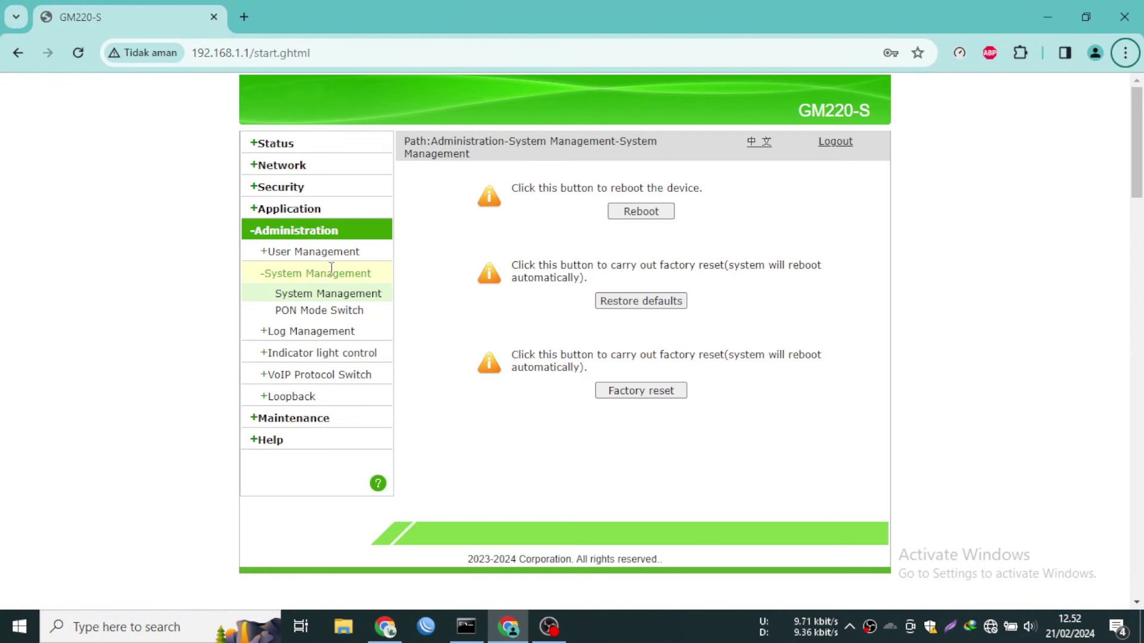
Confirm the PON Mode Switch page still has EPON selected after the reboot
left_click(276, 149)
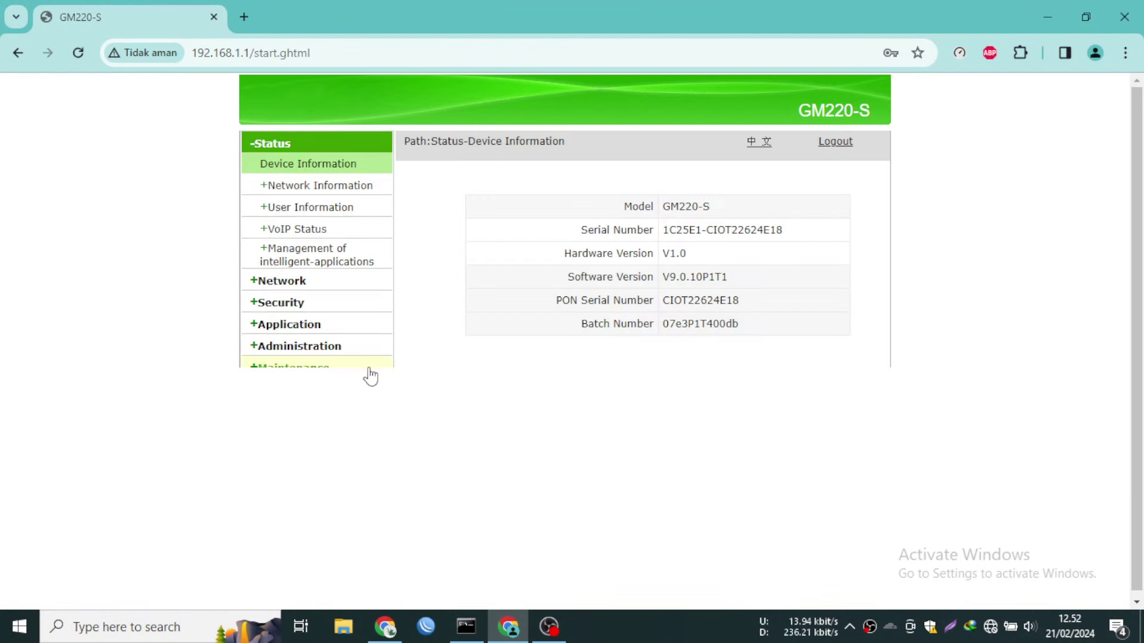
left_click(311, 363)
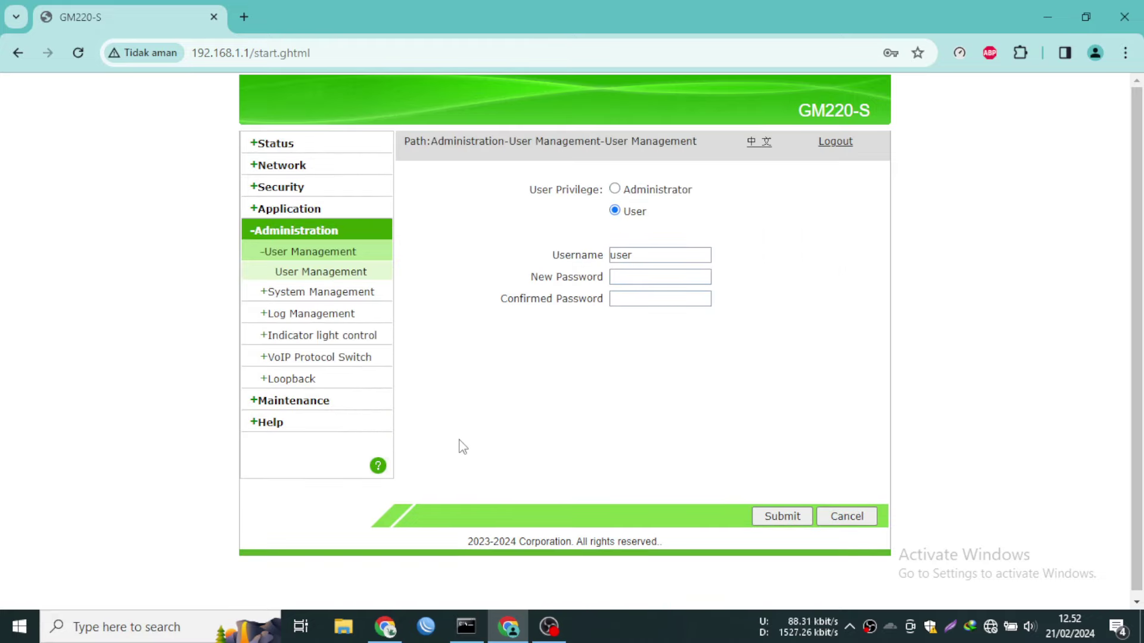
left_click(330, 295)
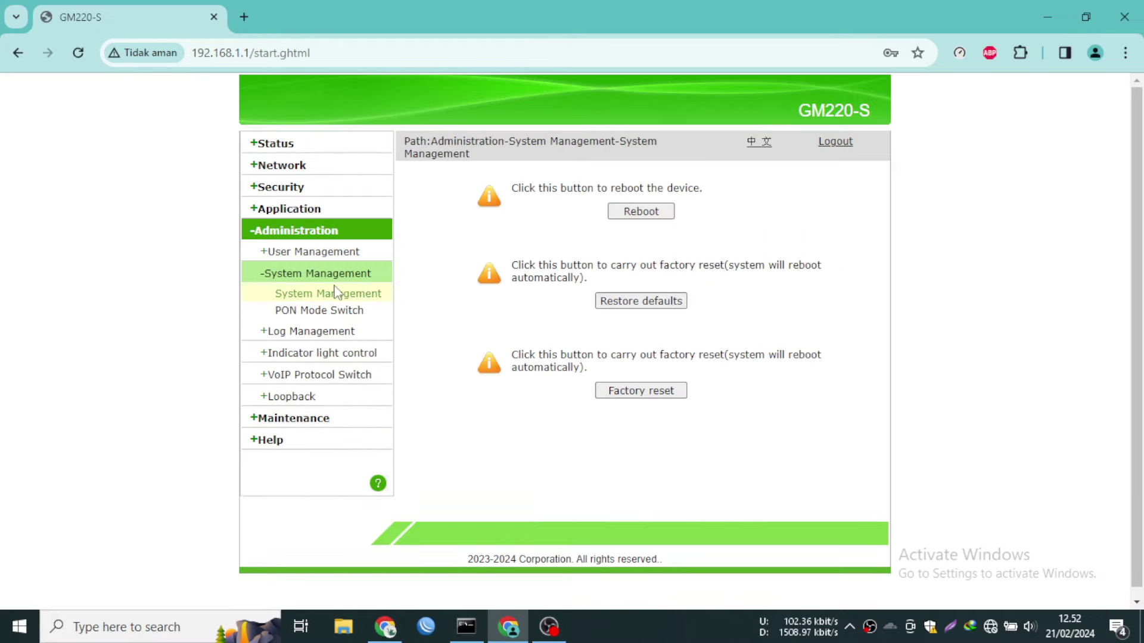
left_click(321, 310)
left_click(622, 219)
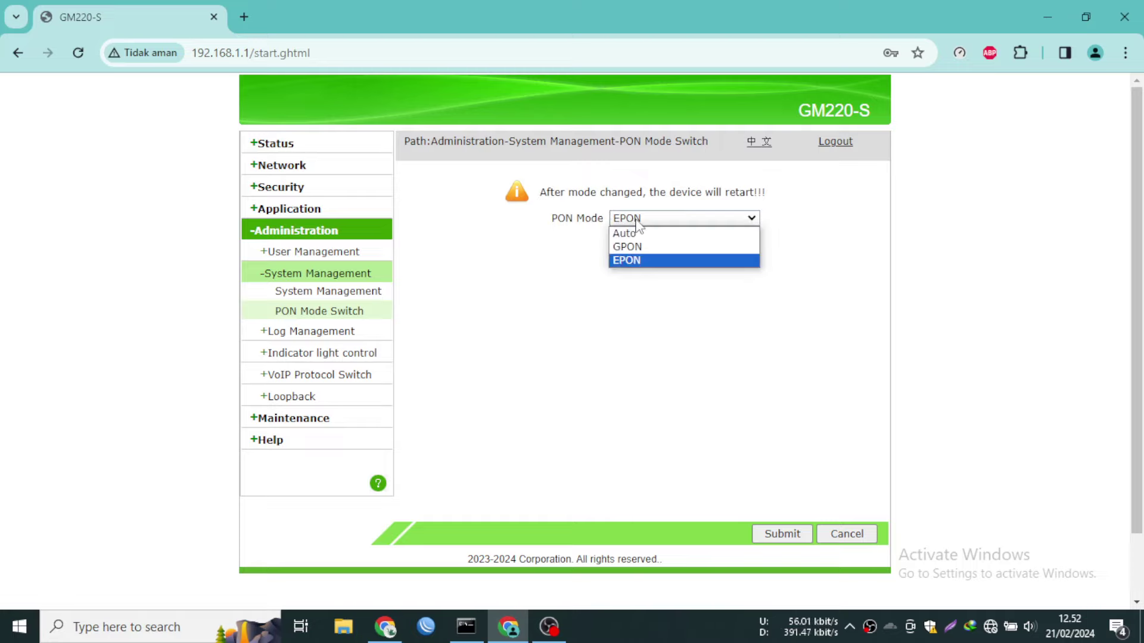
left_click(648, 260)
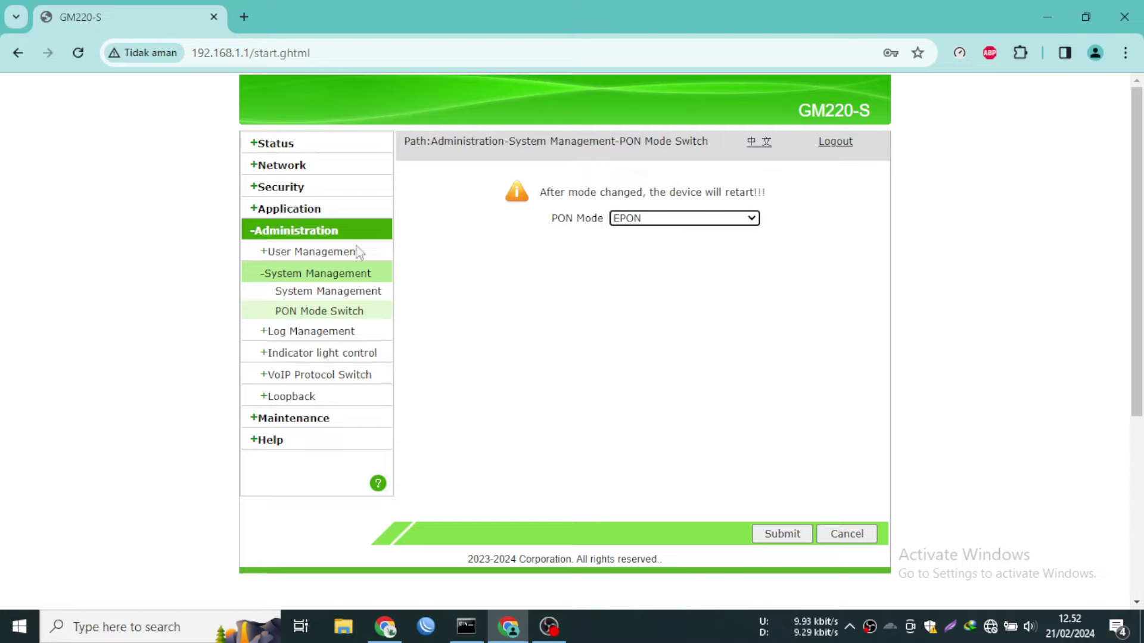
Check WAN status and EPON link registration, then bring up Network > WAN Connection
left_click(274, 143)
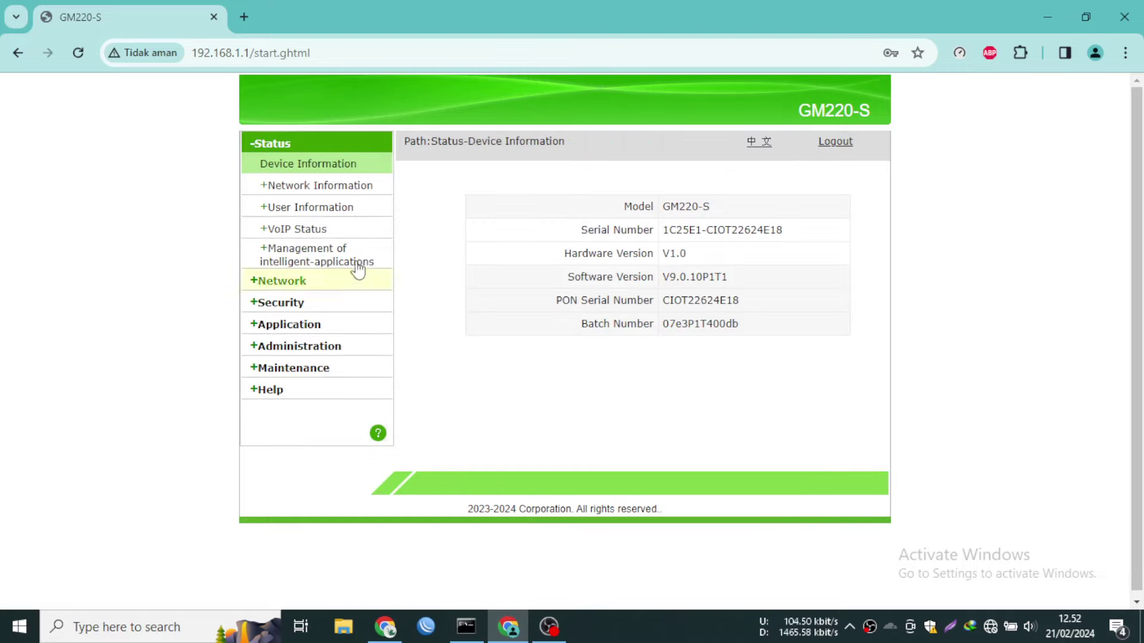
left_click(292, 187)
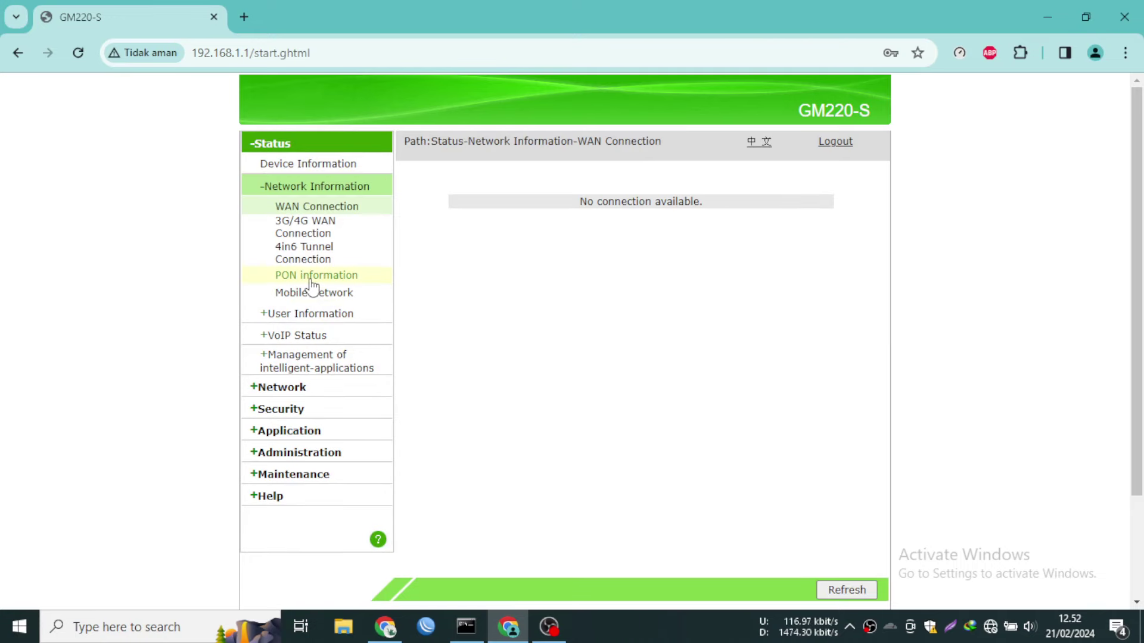
left_click(316, 277)
triple_click(729, 298)
left_click(791, 311)
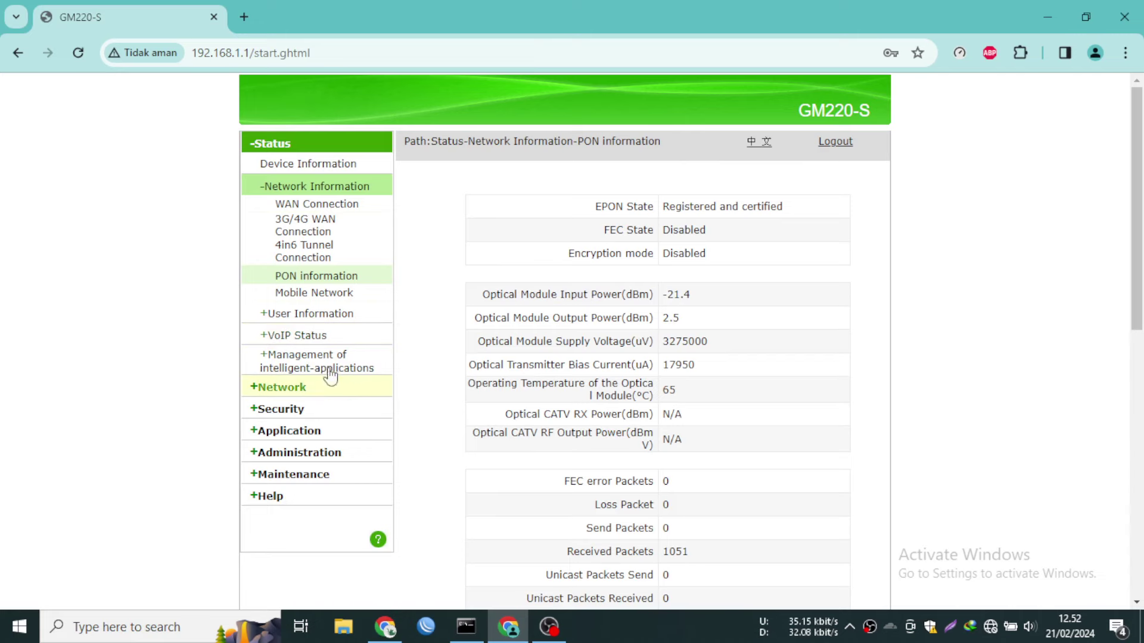
left_click(292, 388)
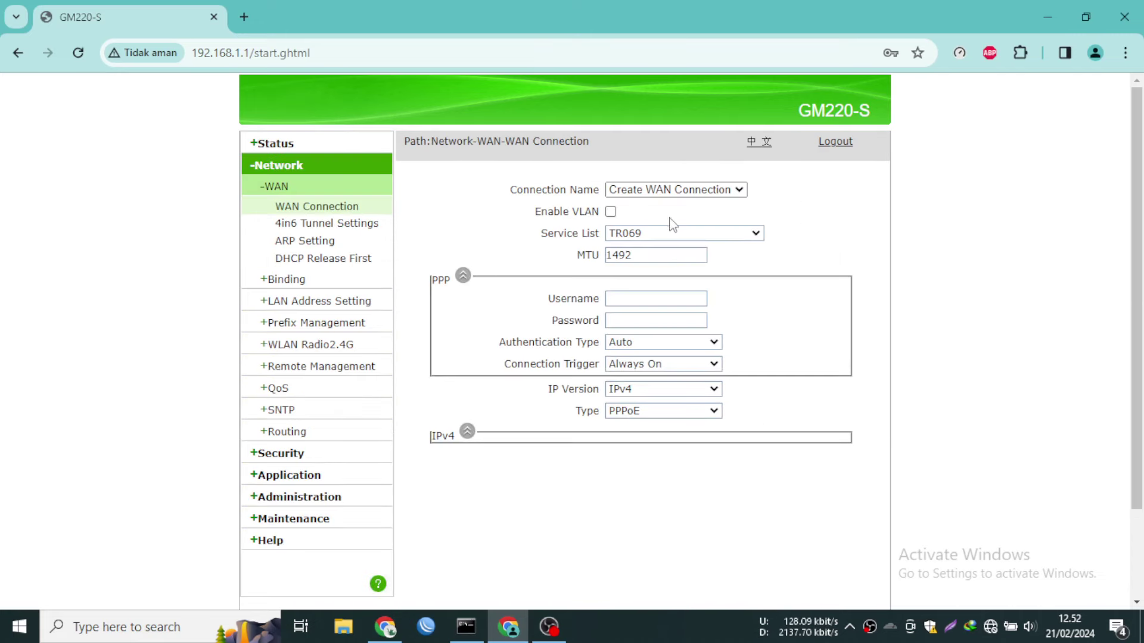
Set service type INTERNET and fill in the saved PPPoE username and password
left_click(678, 233)
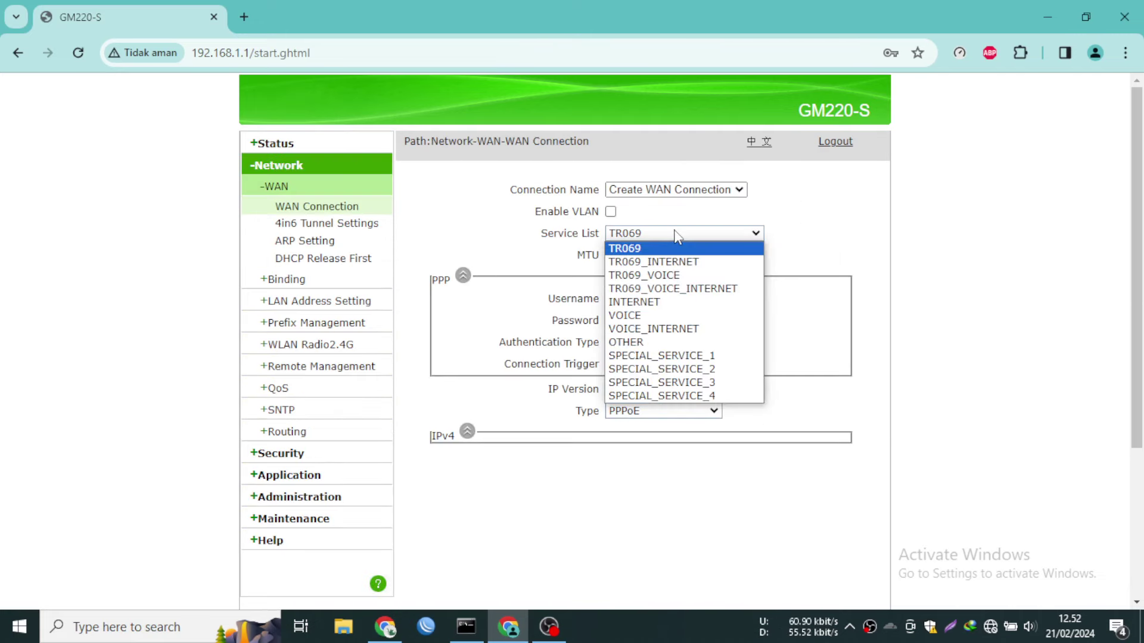
left_click(648, 302)
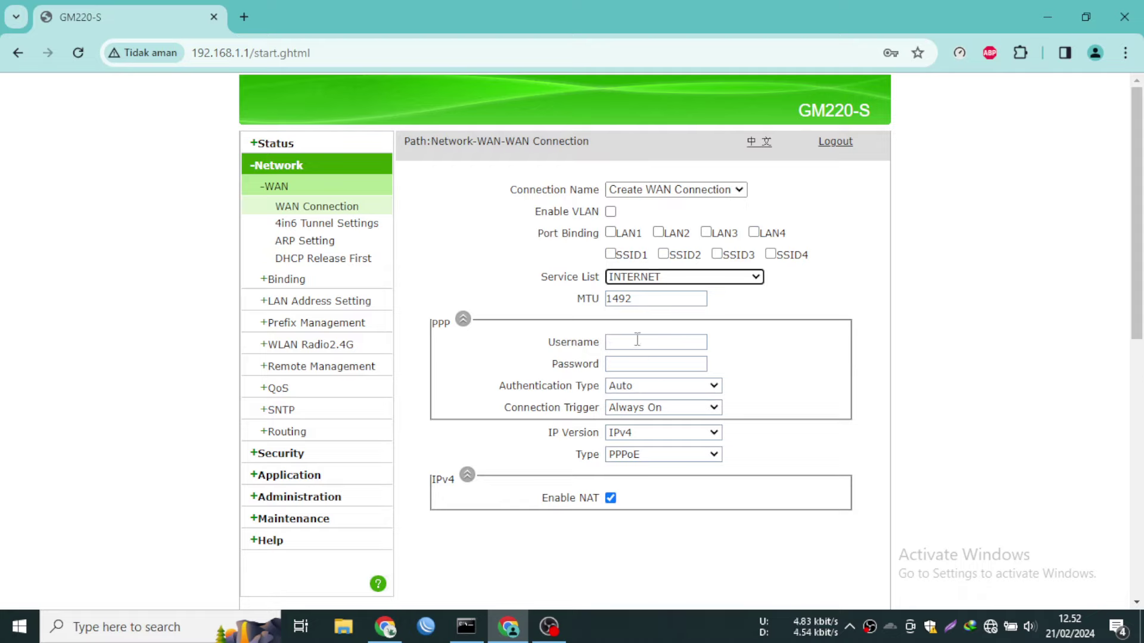
left_click(637, 340)
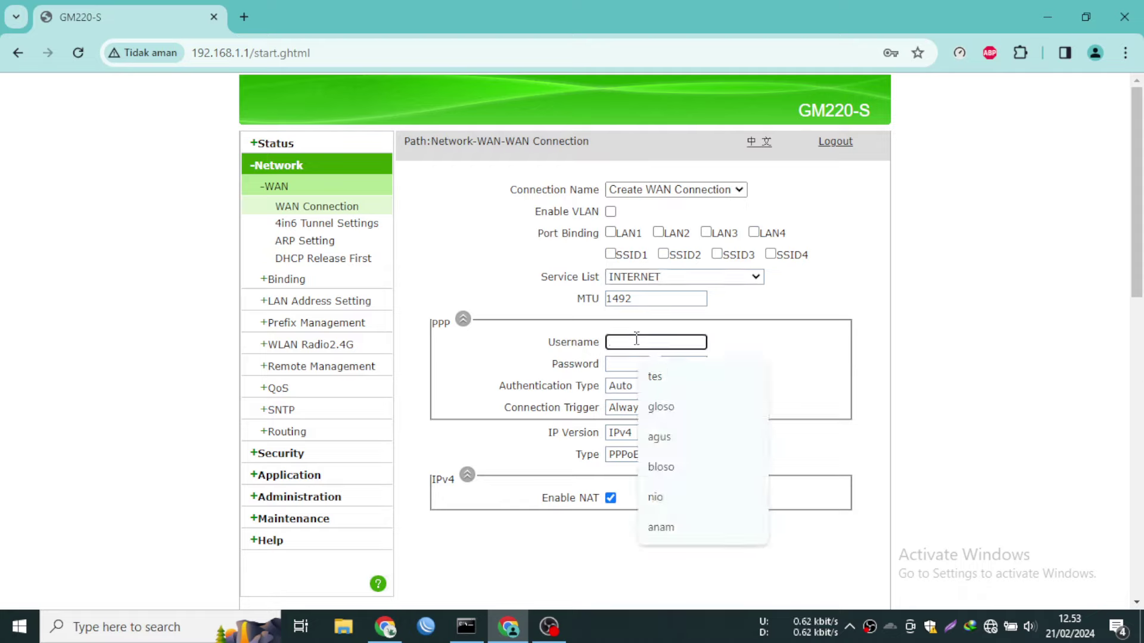
left_click(679, 377)
left_click(643, 363)
type("tes")
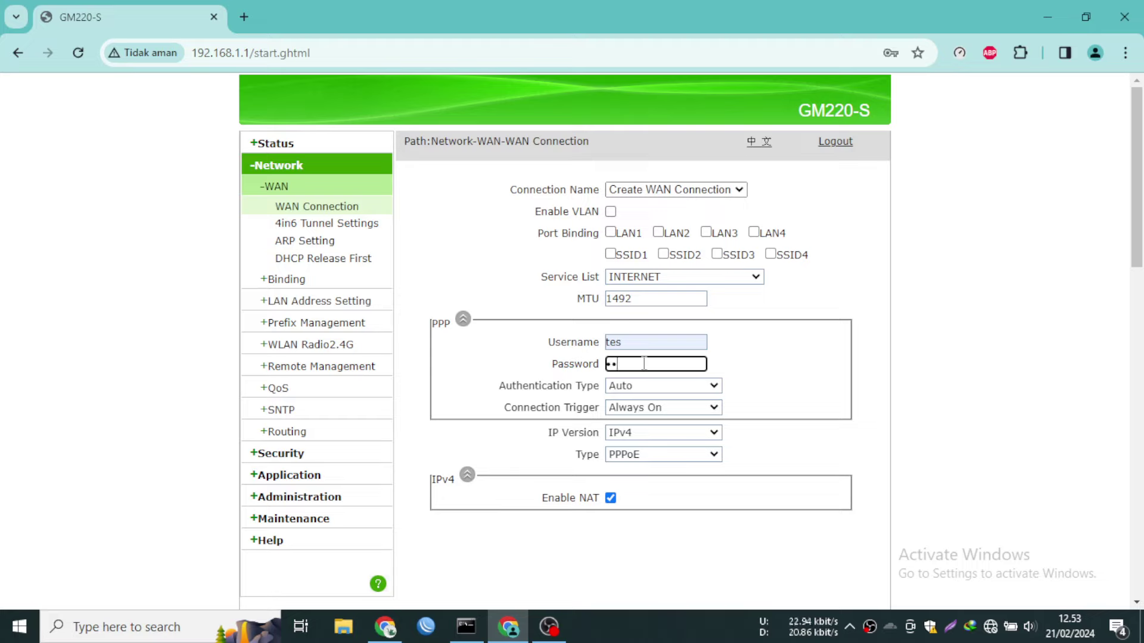
left_click(782, 380)
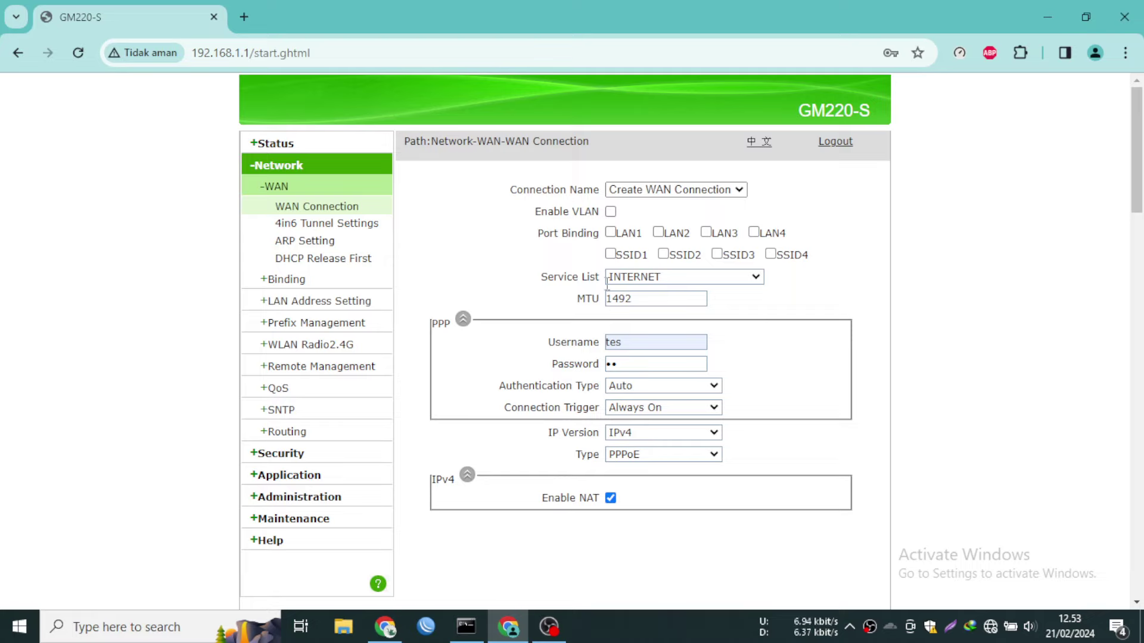
Enable VLAN with VLAN ID 220 and create the connection
left_click(611, 211)
left_click(627, 230)
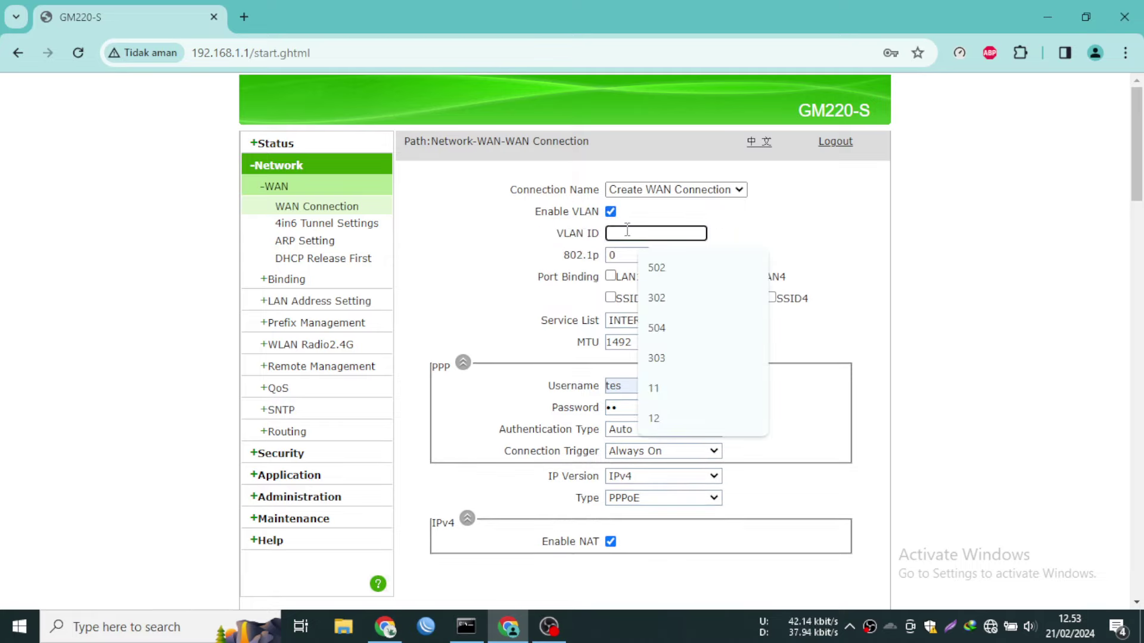
type("220")
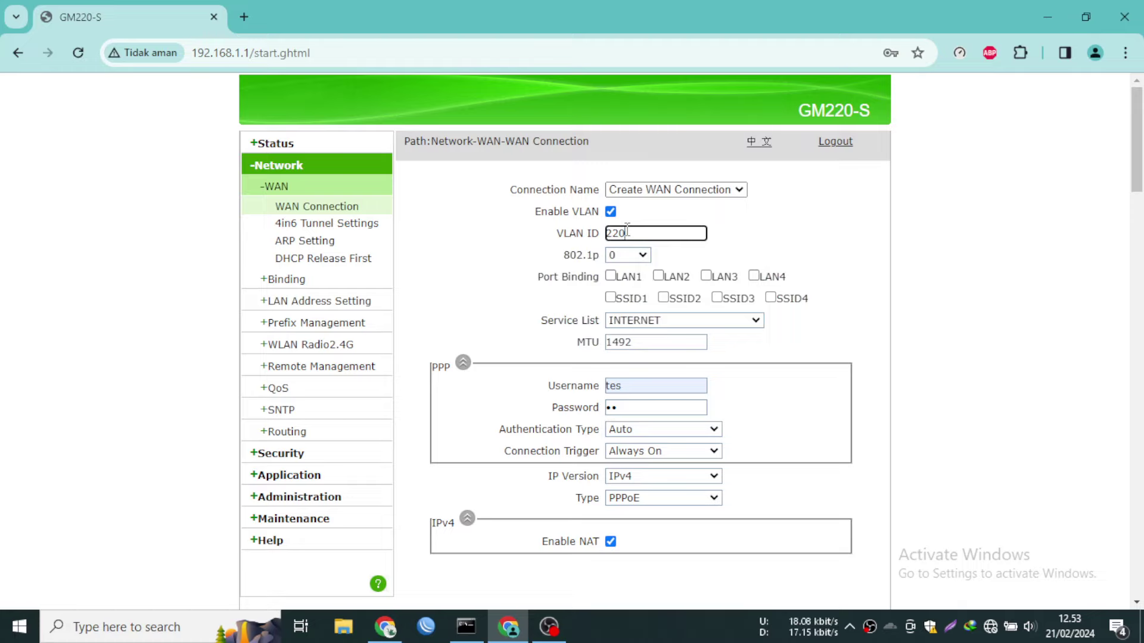
scroll(668, 413, "down", 5)
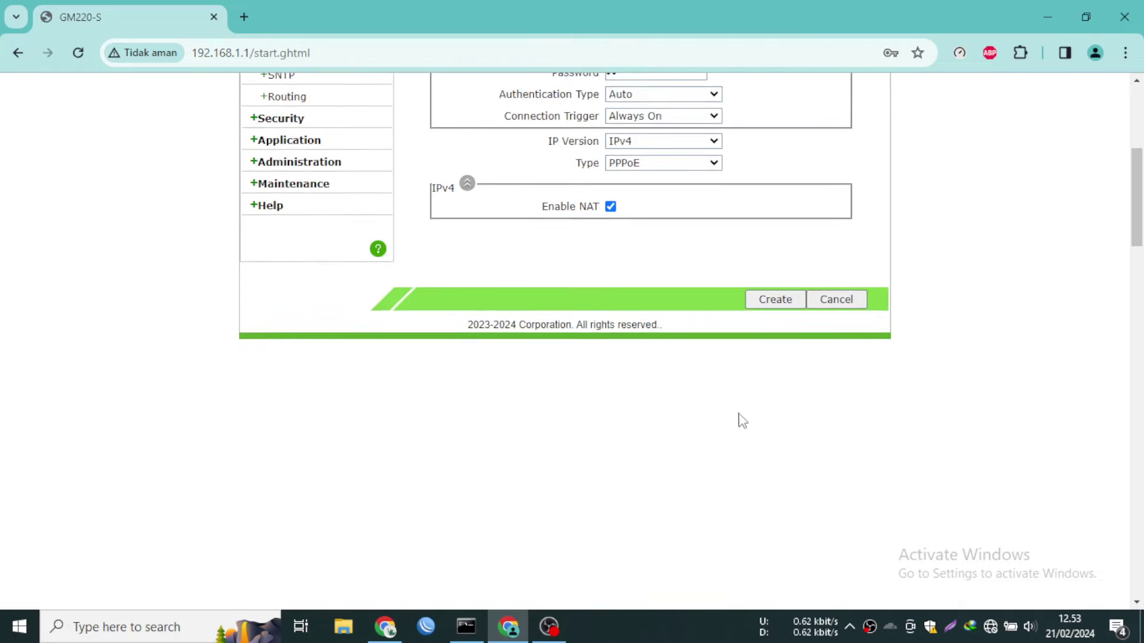
left_click(776, 300)
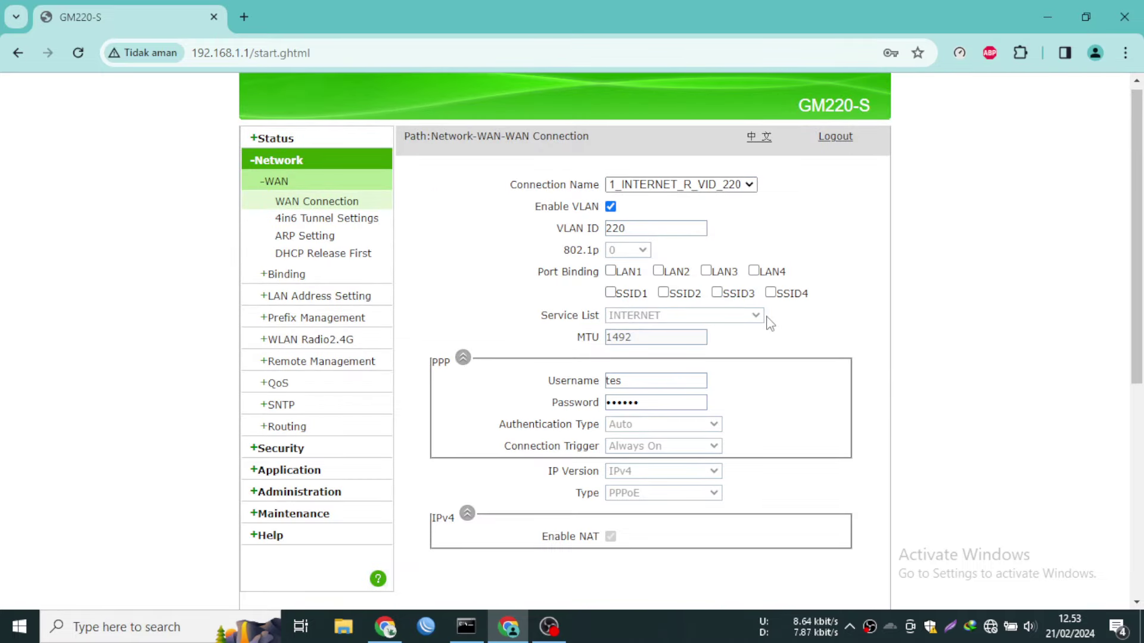
Check the user information and WAN connection status pages
left_click(290, 148)
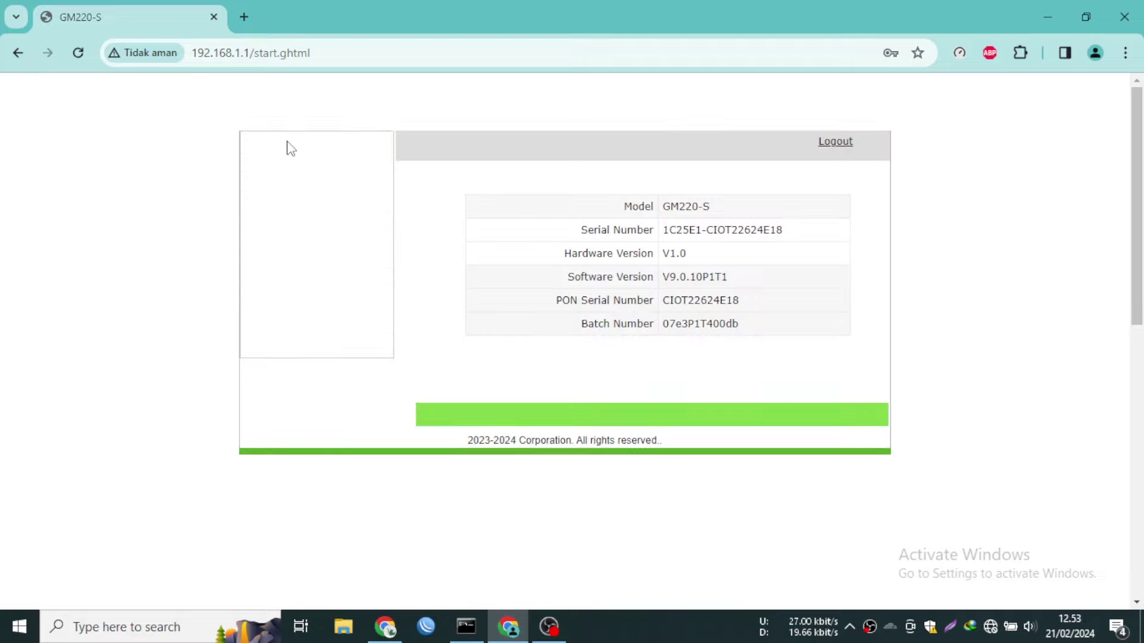
left_click(310, 205)
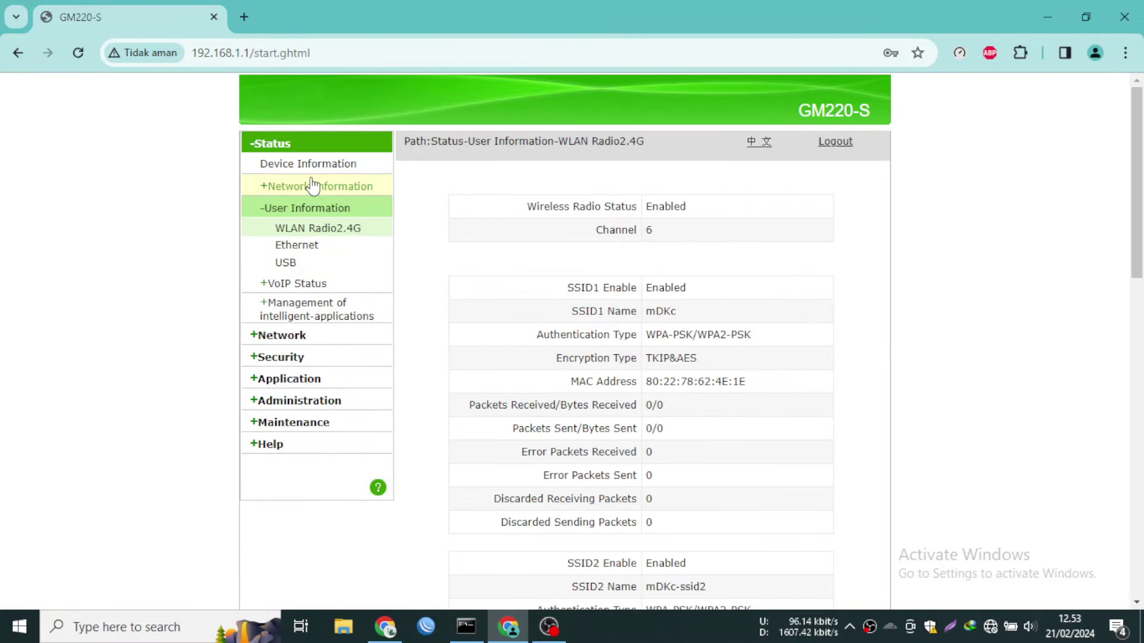
left_click(265, 186)
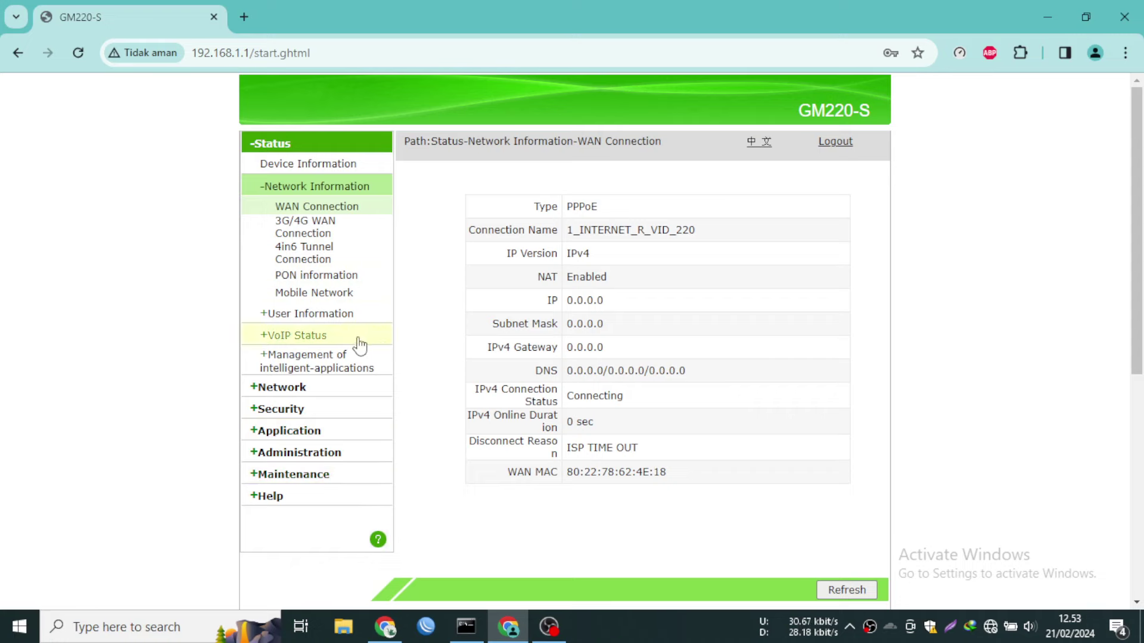
Edit 1_INTERNET_R_VID_220, replace its VLAN ID with 211, and save with Modify
left_click(286, 388)
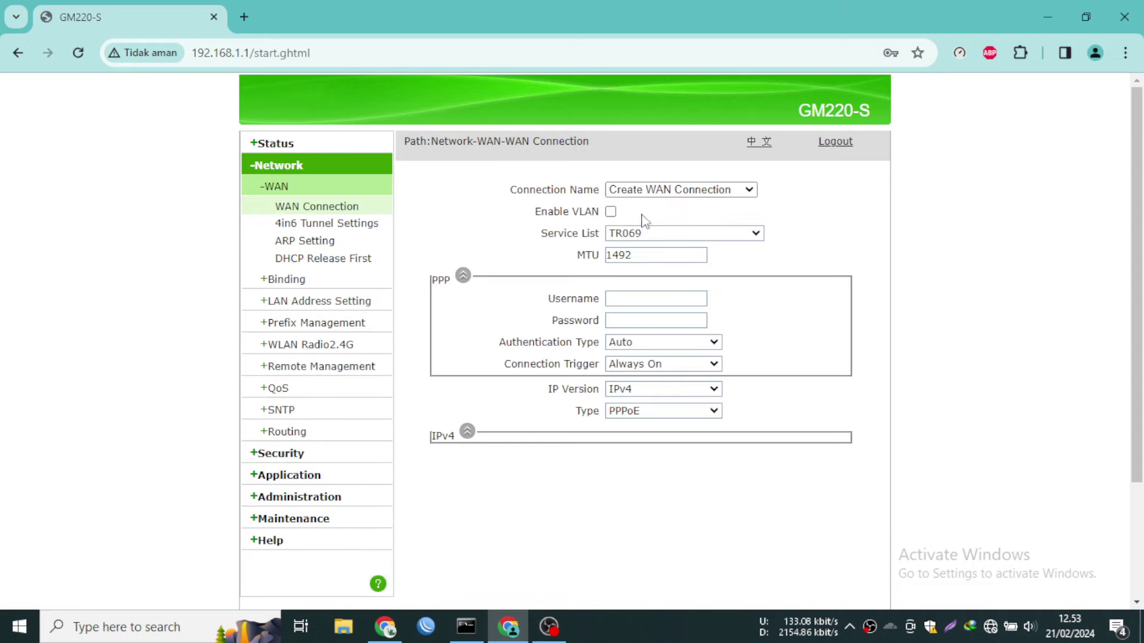
left_click(646, 190)
left_click(658, 216)
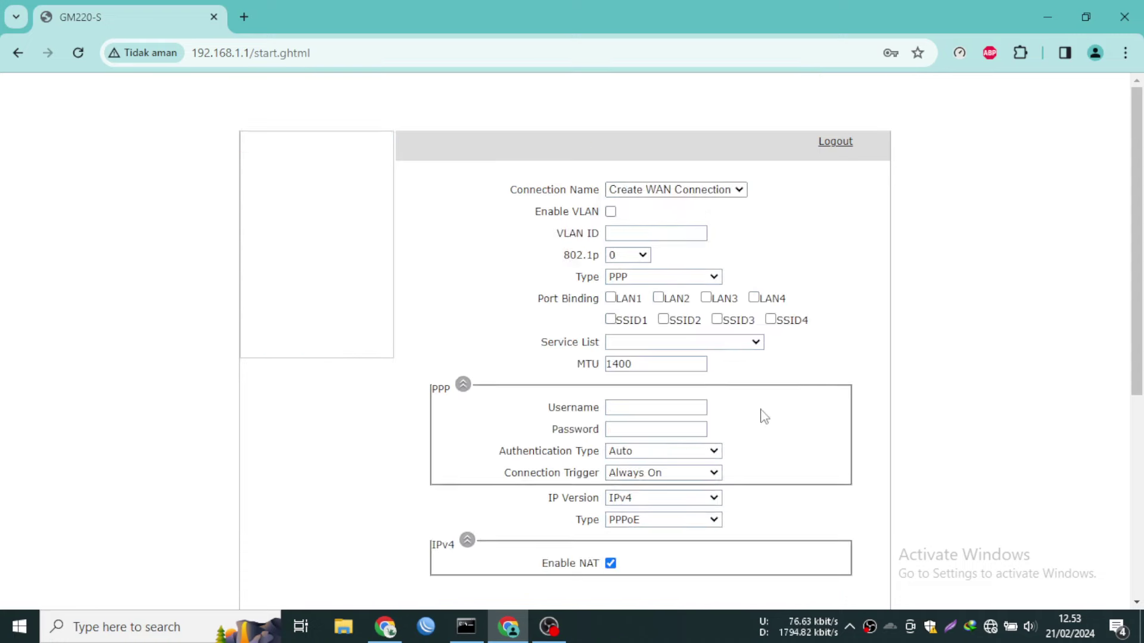
left_click(633, 233)
double_click(673, 232)
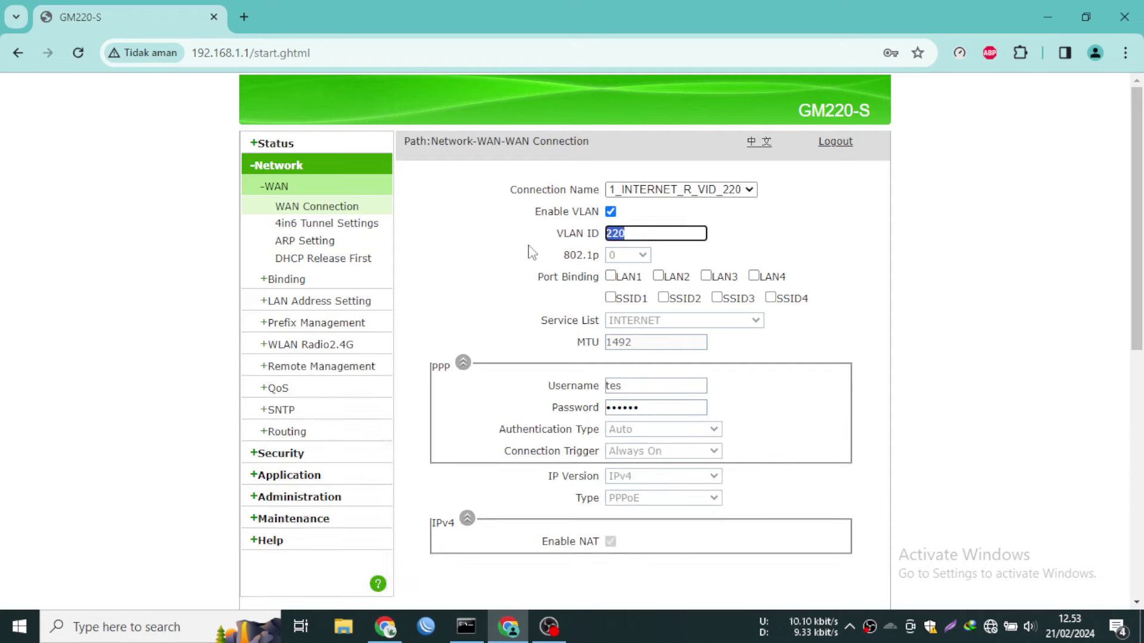
type("211")
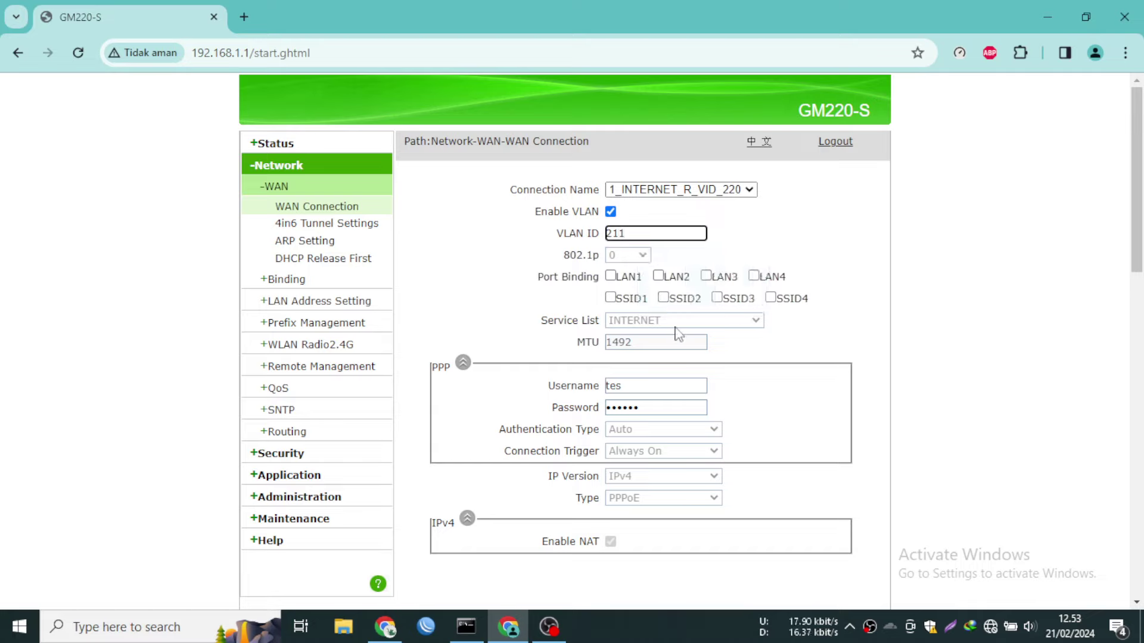
double_click(654, 233)
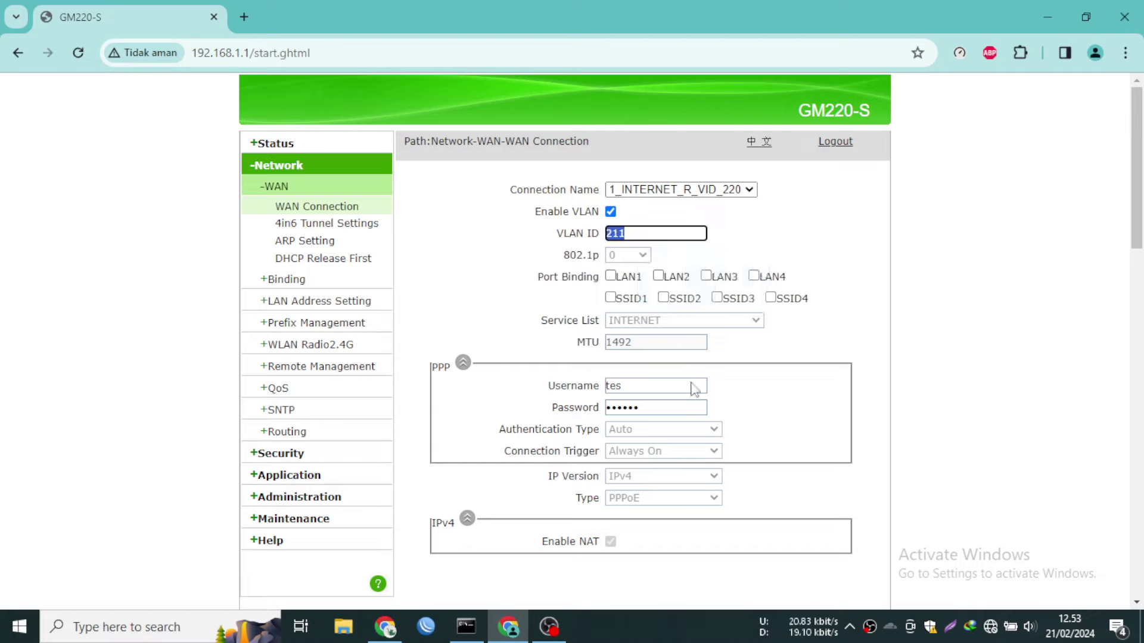
scroll(715, 447, "down", 6)
left_click(757, 305)
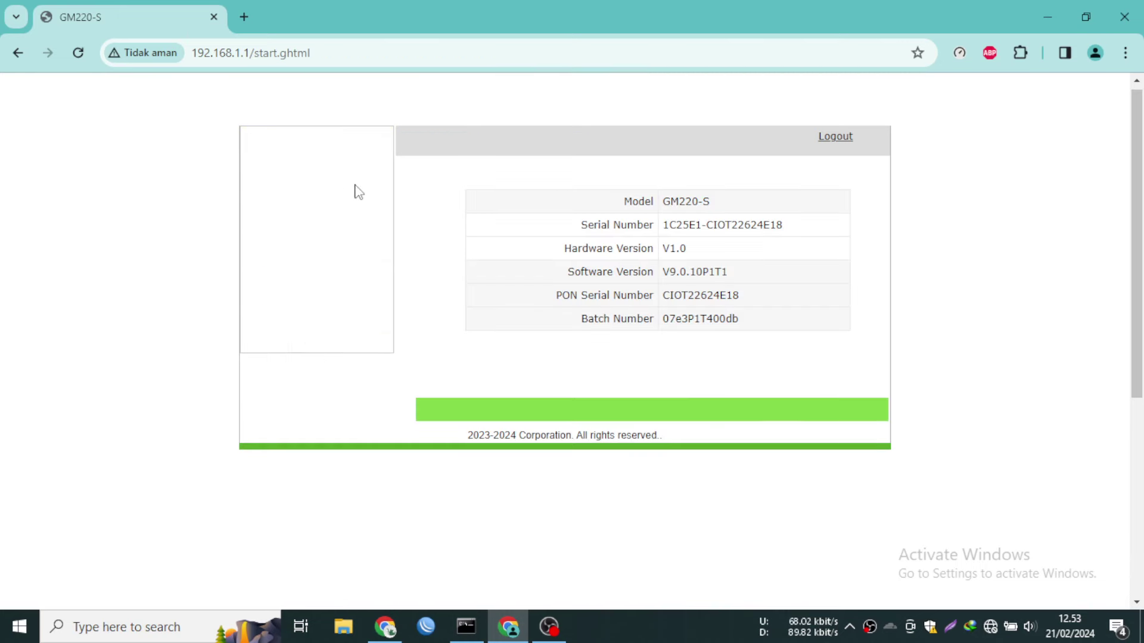
left_click(315, 185)
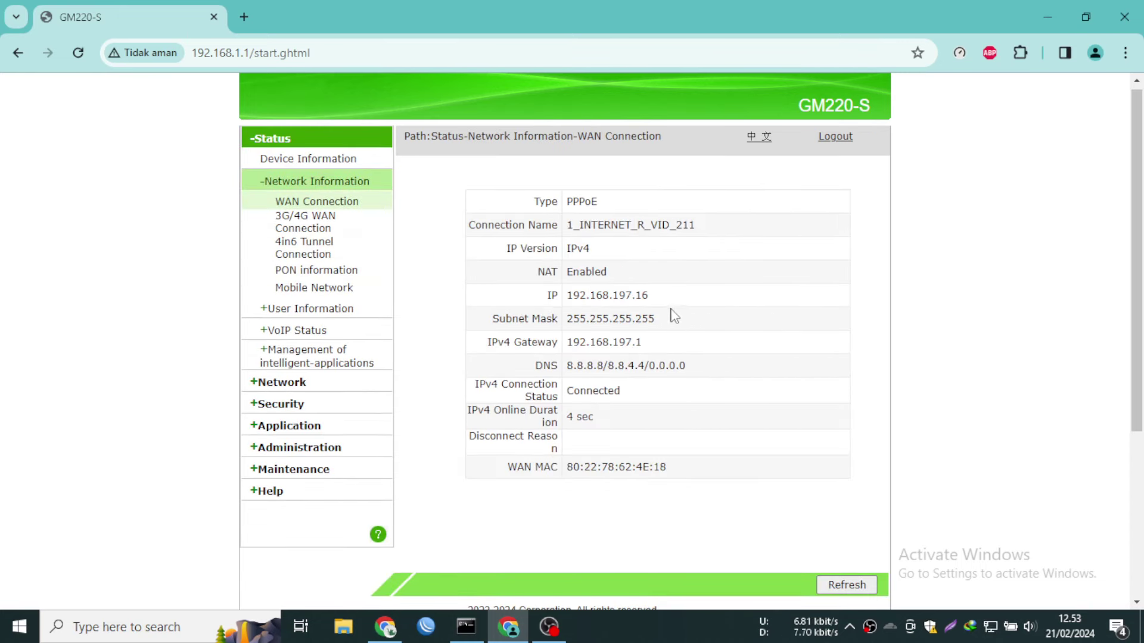
left_click_drag(650, 296, 530, 296)
left_click(691, 302)
triple_click(694, 303)
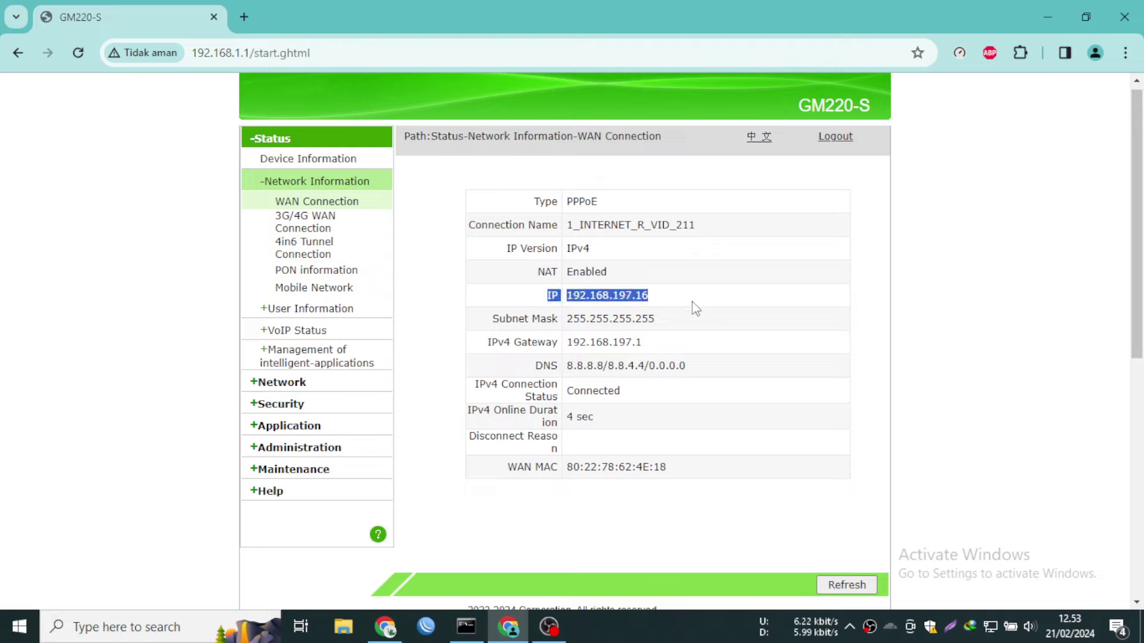
left_click(661, 304)
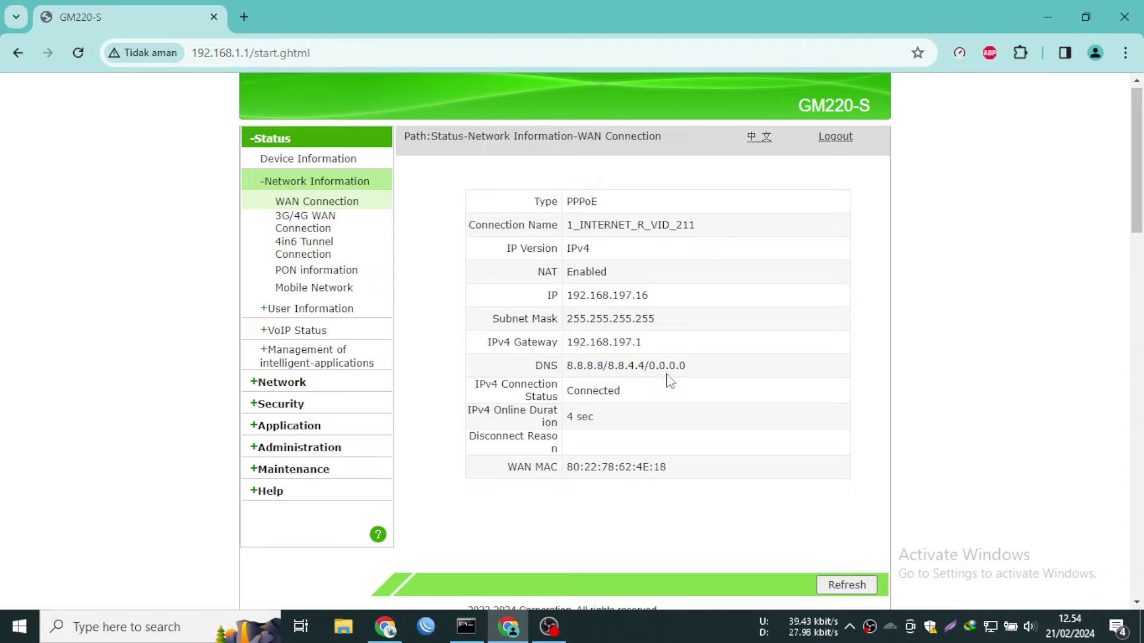
left_click(305, 158)
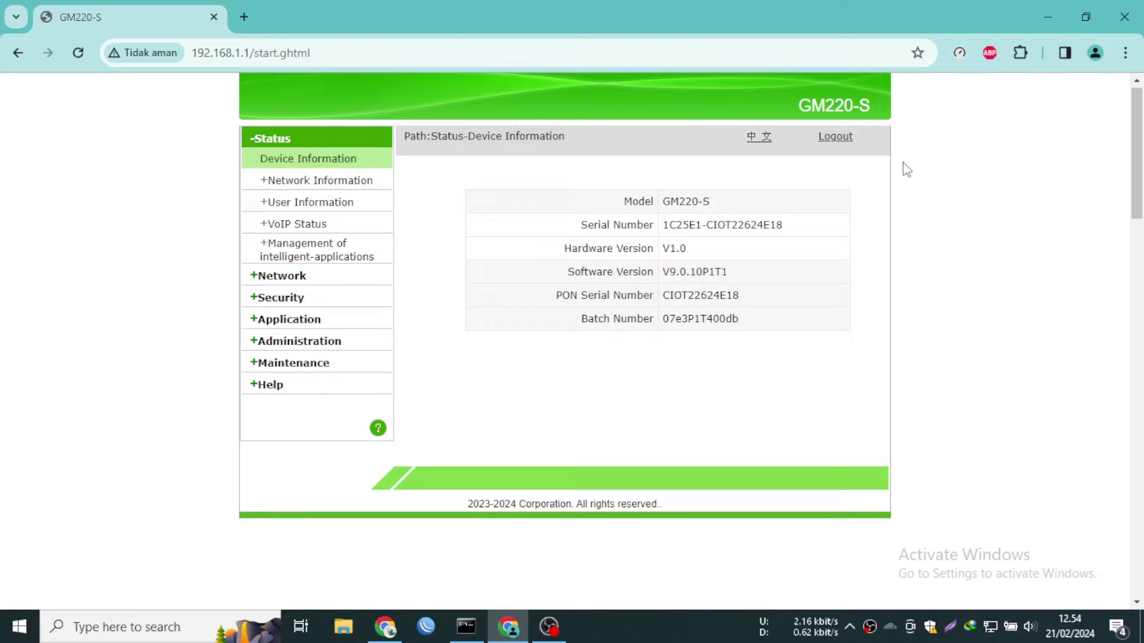
Run a Speedtest by Ookla test (about 28.98 Mbps download), then return to the router tab
left_click(959, 52)
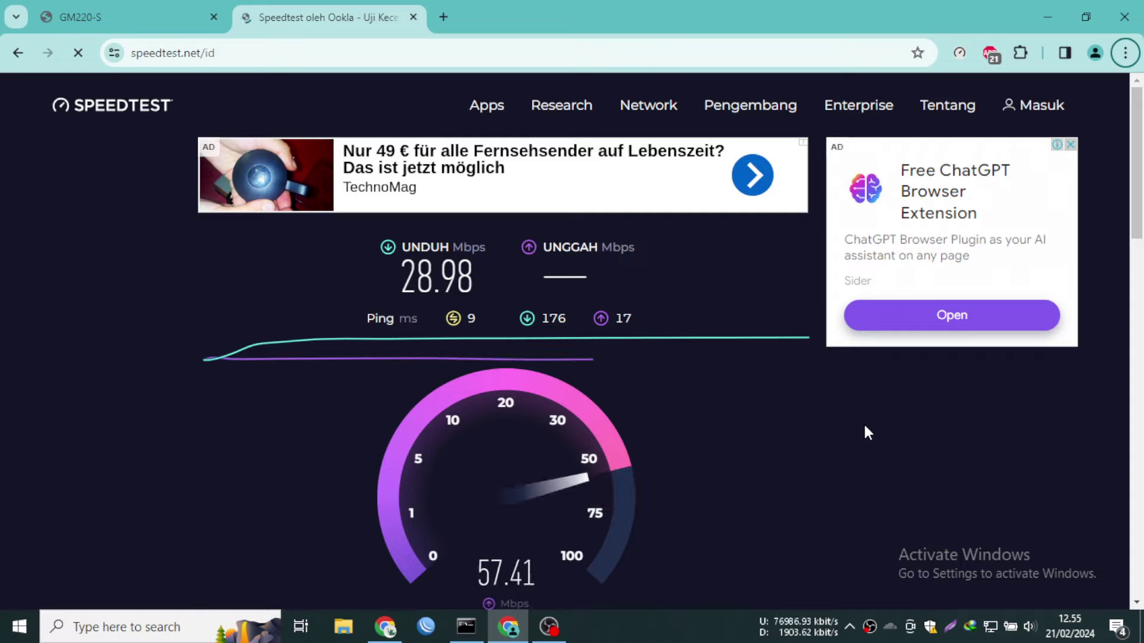
left_click(124, 8)
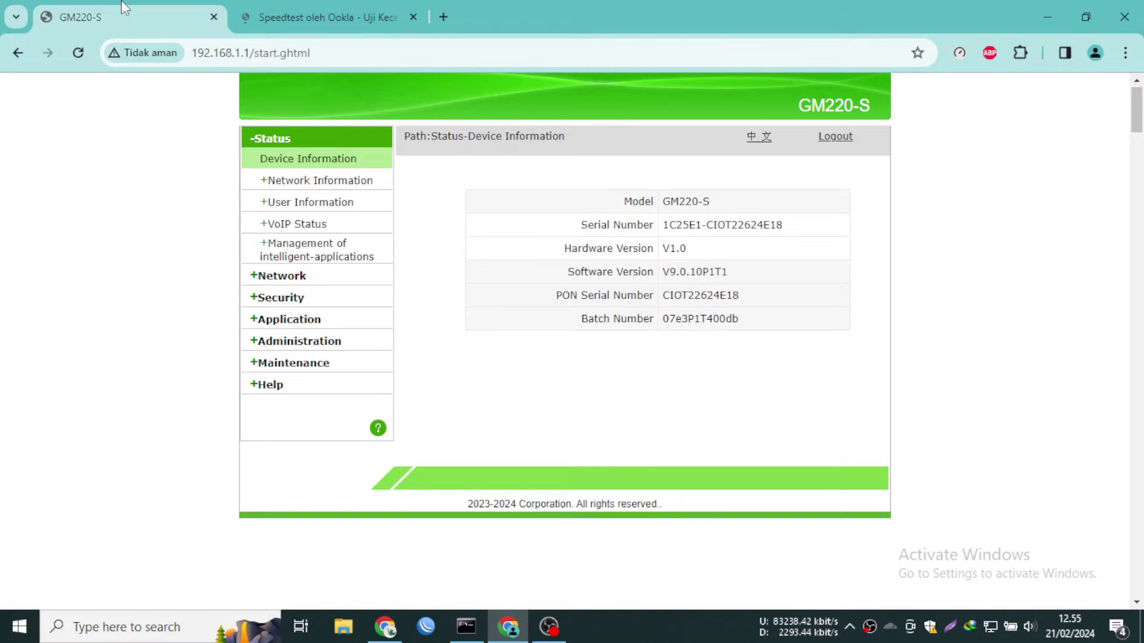
Review WAN, PON and WLAN 2.4G status, then reload to show 1_INTERNET_R_VID_211 connected over PPPoE
left_click(320, 180)
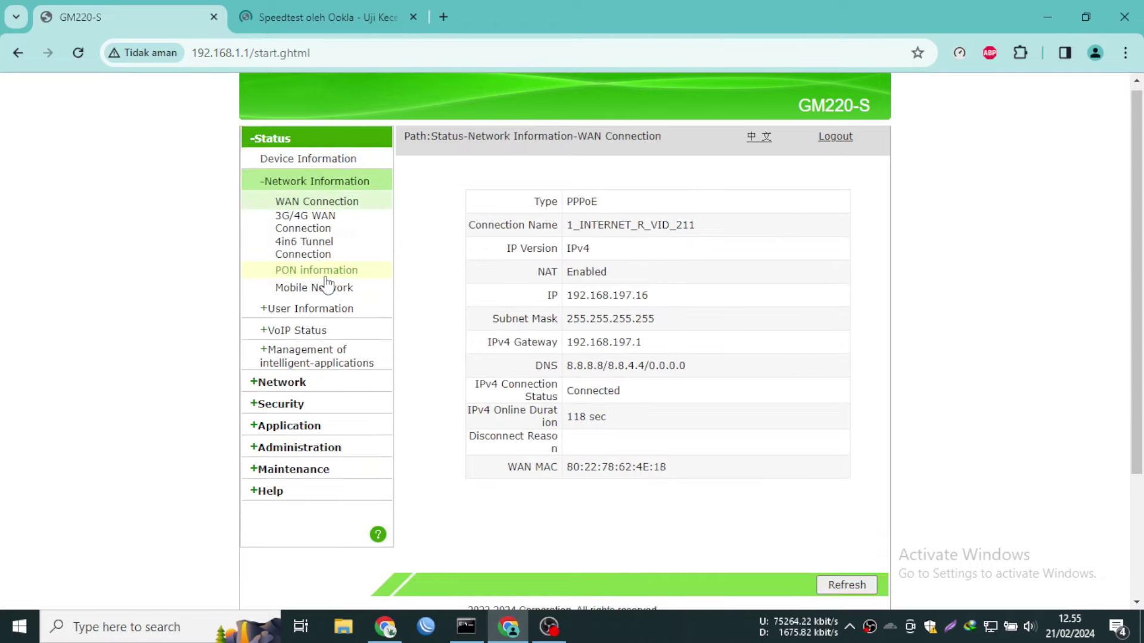
left_click(328, 271)
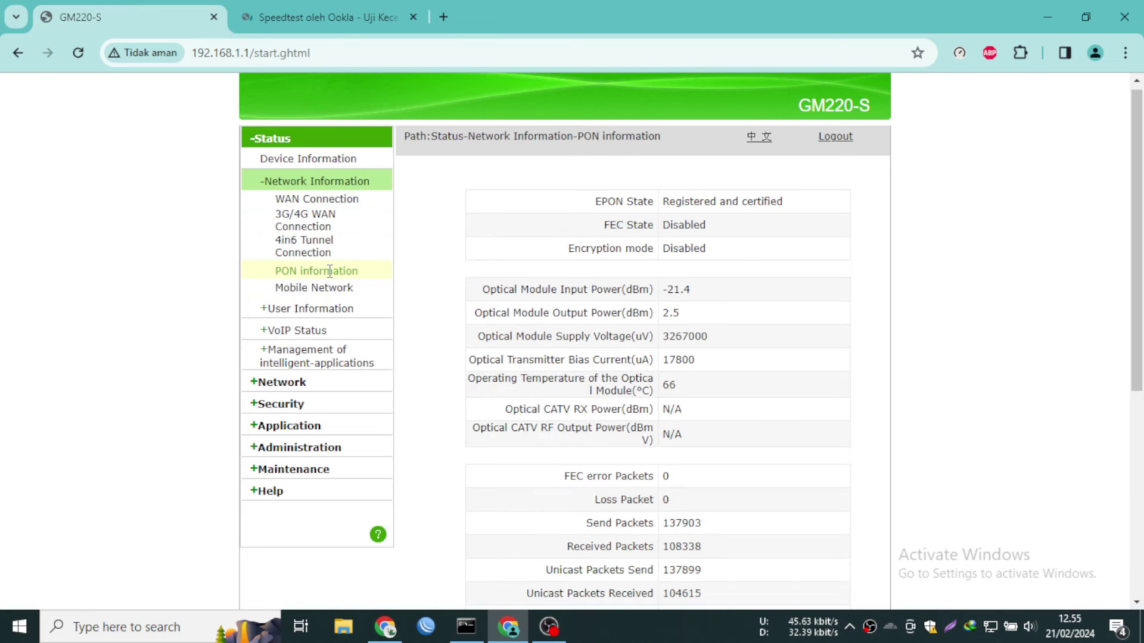
left_click(321, 308)
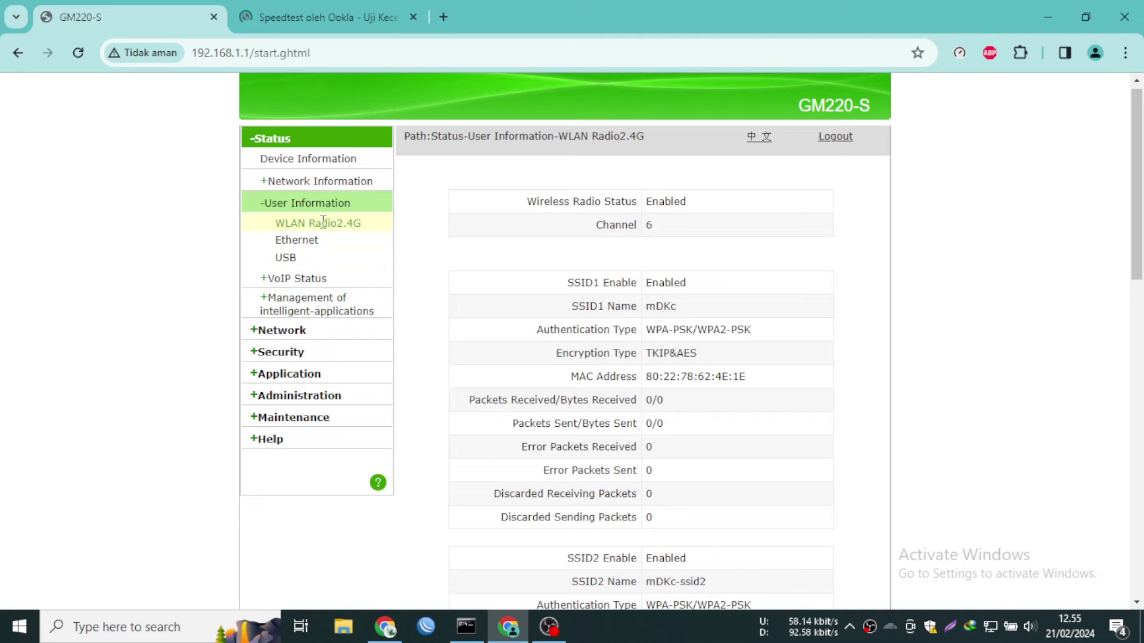
scroll(586, 314, "down", 10)
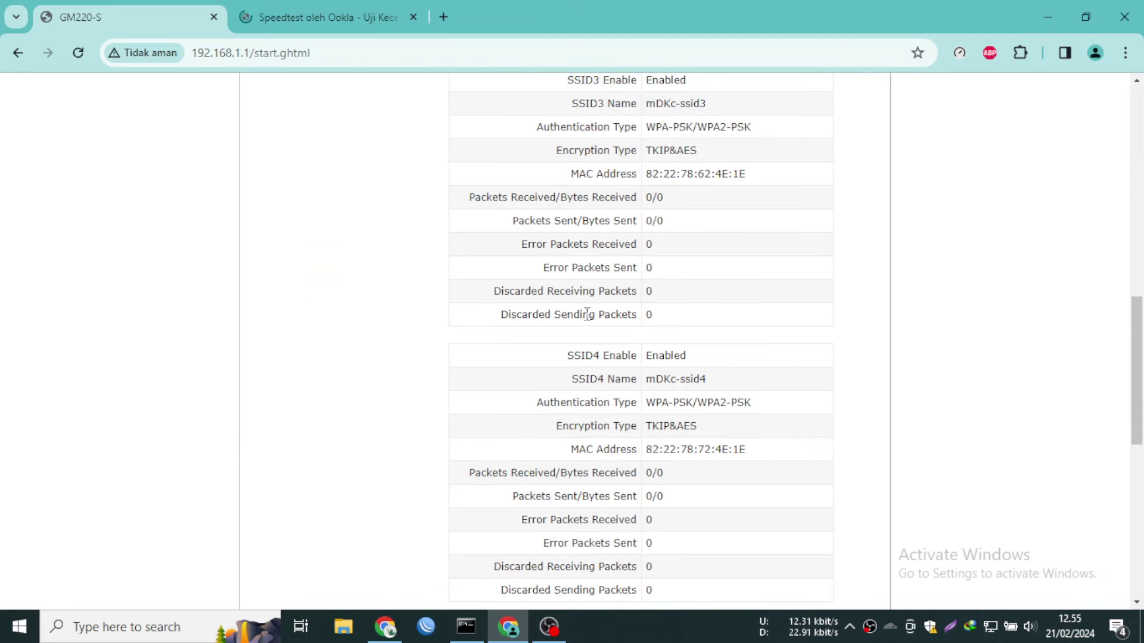
scroll(586, 314, "up", 2)
scroll(586, 320, "up", 9)
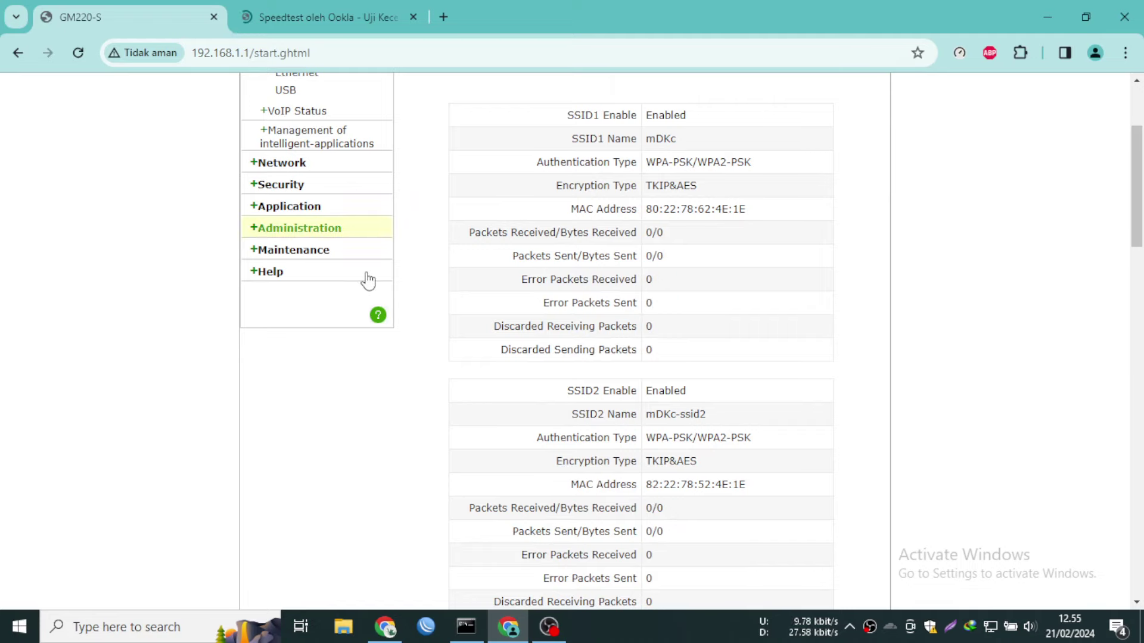
key("F5")
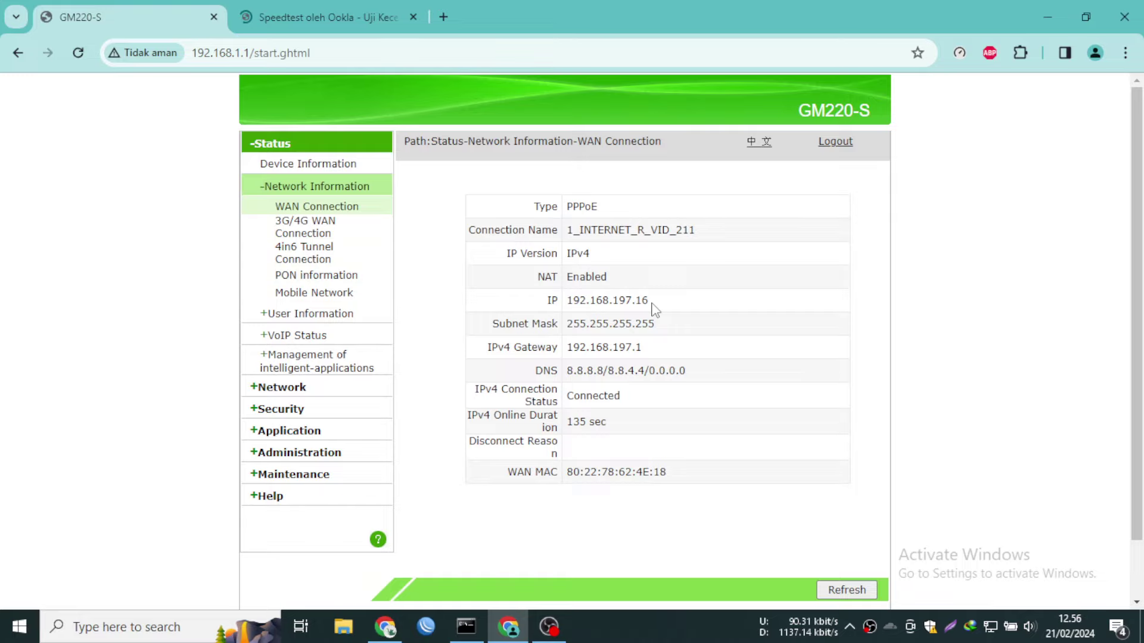
Drag the WAN IP 192.168.197.16 onto the tab strip to load it in a third tab
left_click_drag(653, 305, 566, 300)
left_click_drag(608, 300, 572, 16)
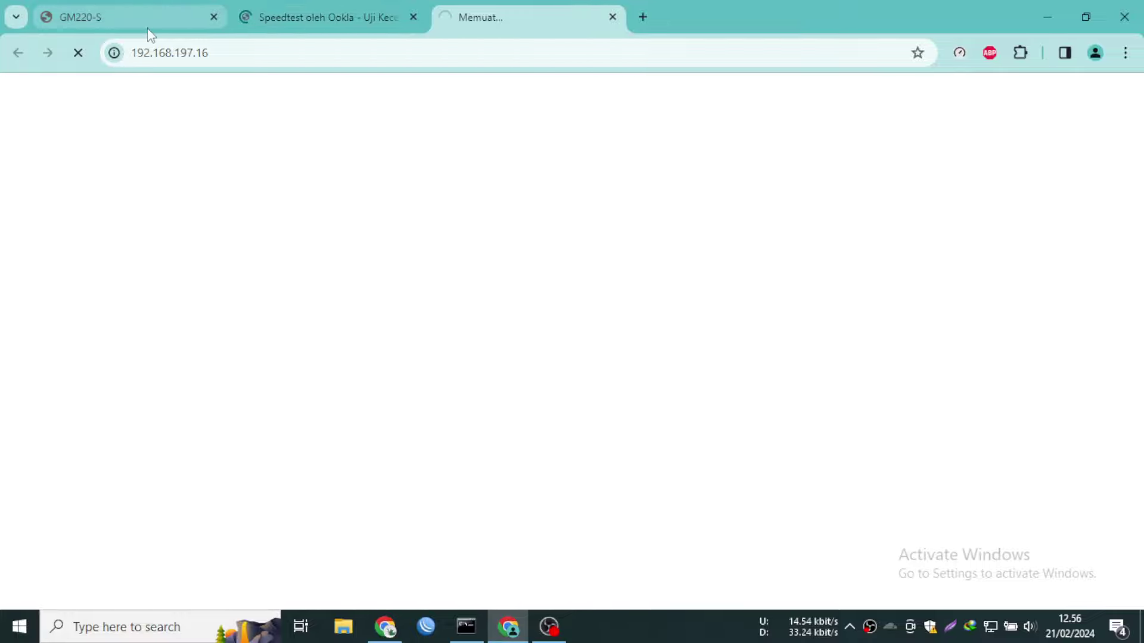
mouse_move(150, 36)
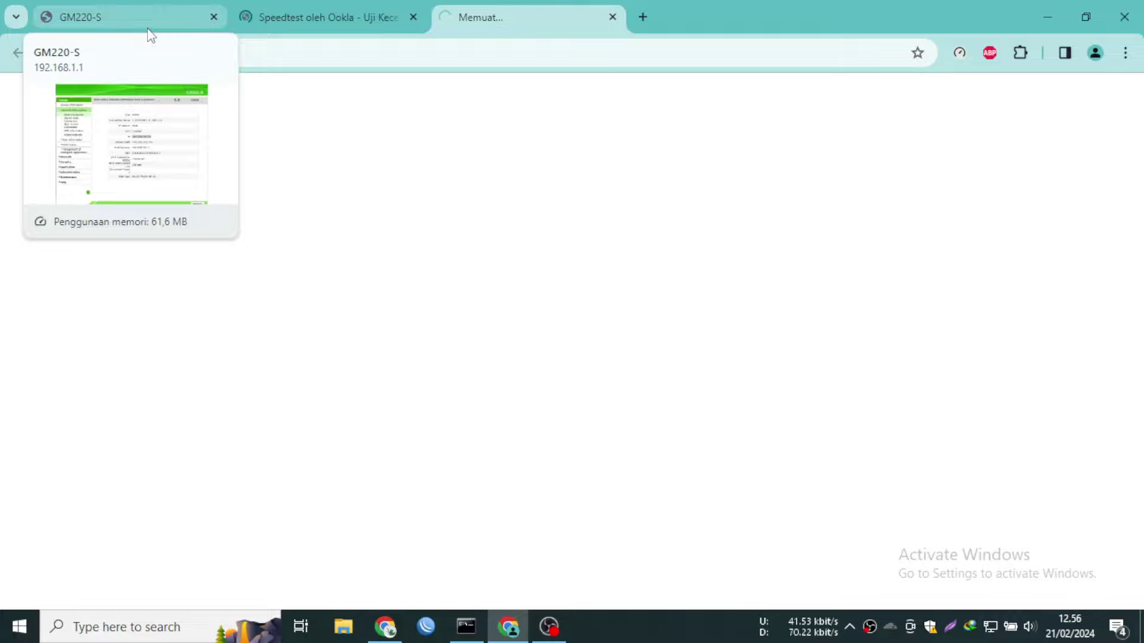